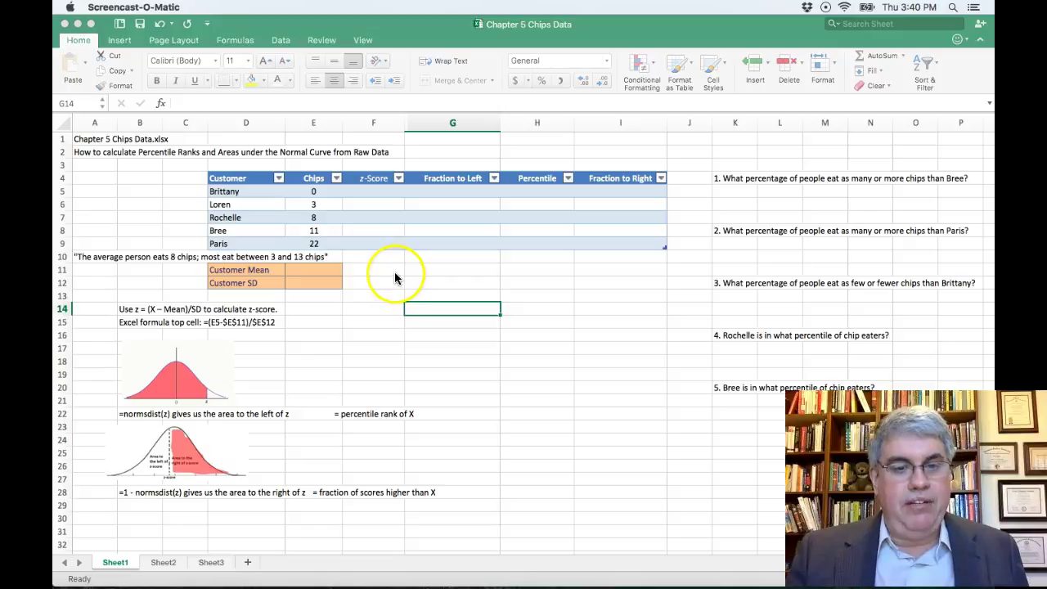
Step: Enter Customer Mean 8 in E11 and Customer SD 5 in E12
click(316, 271)
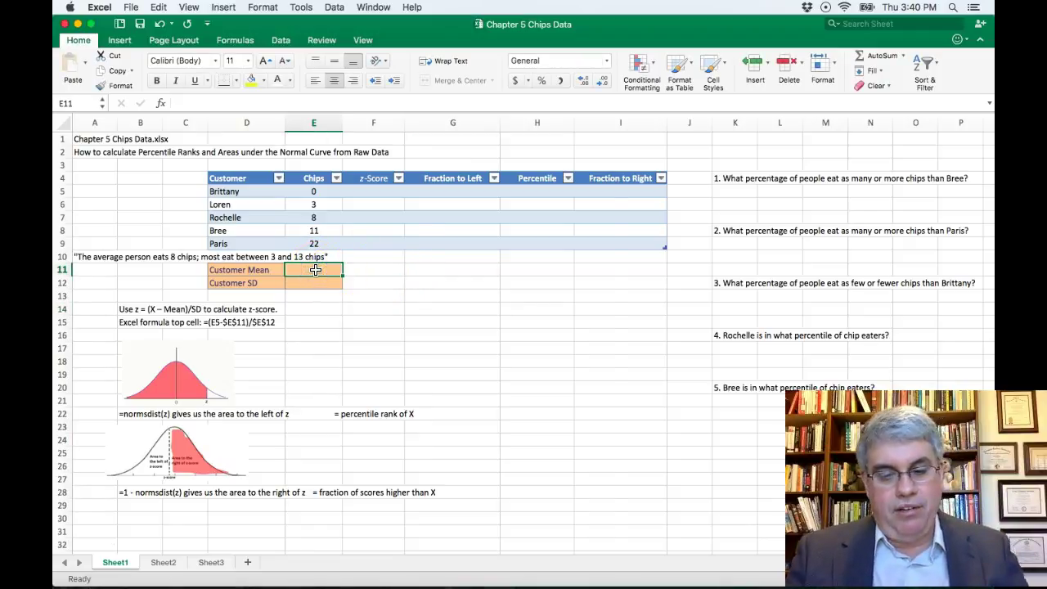
text(8)
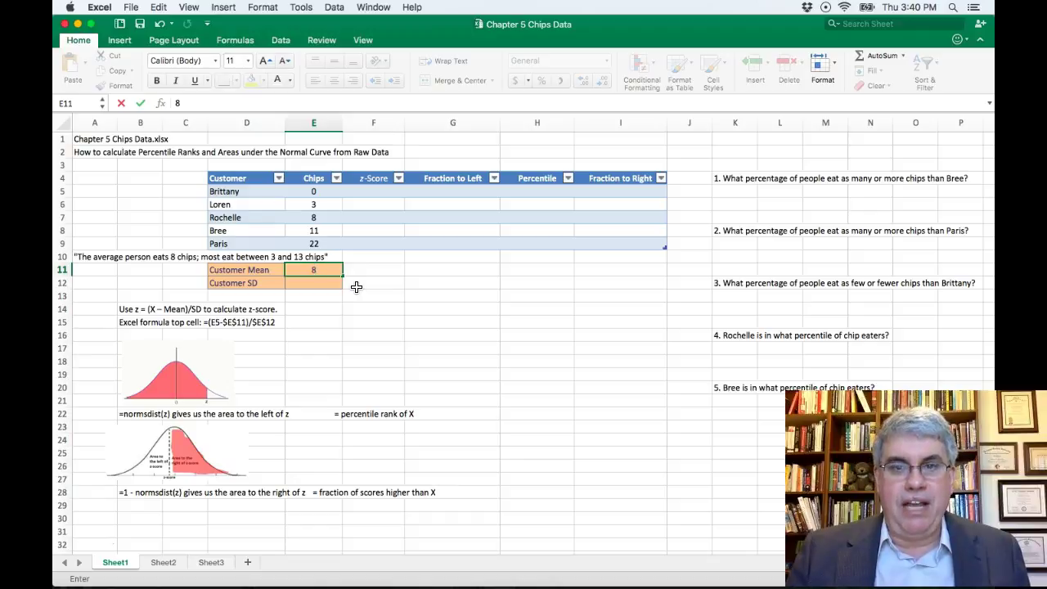
key(Return)
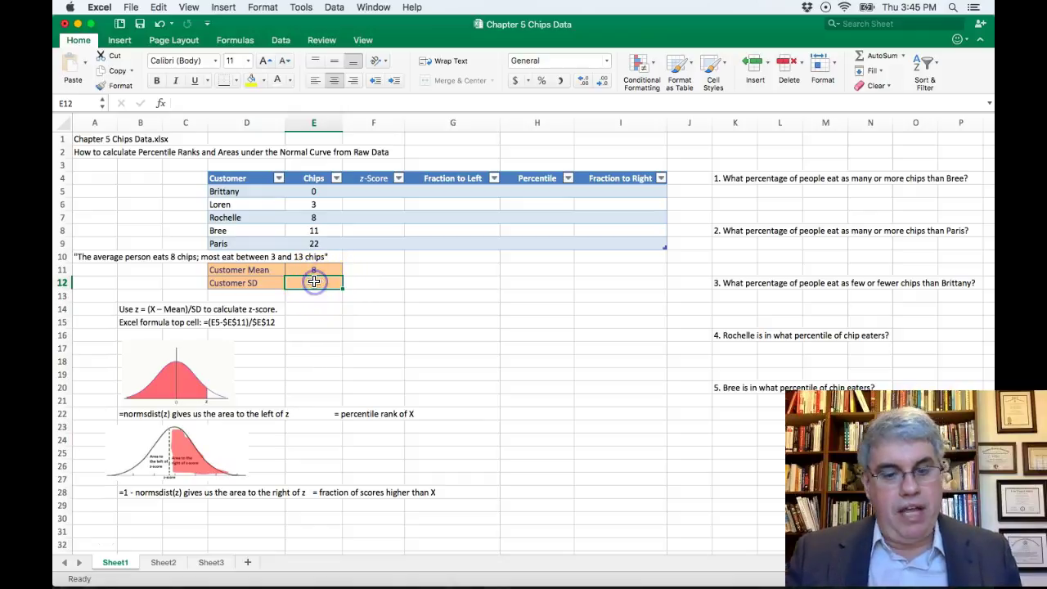
text(5)
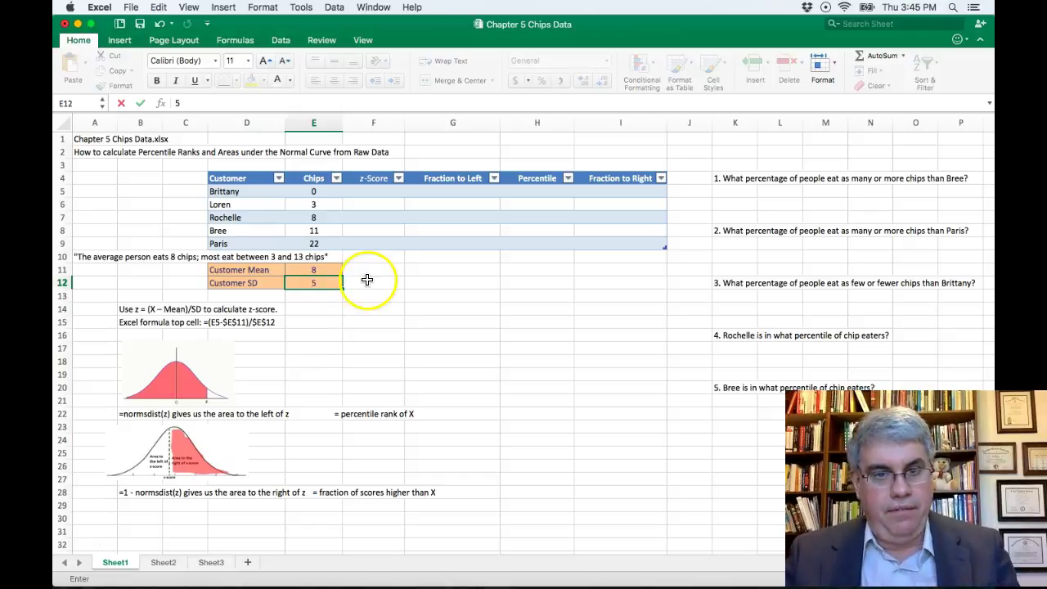
click(368, 282)
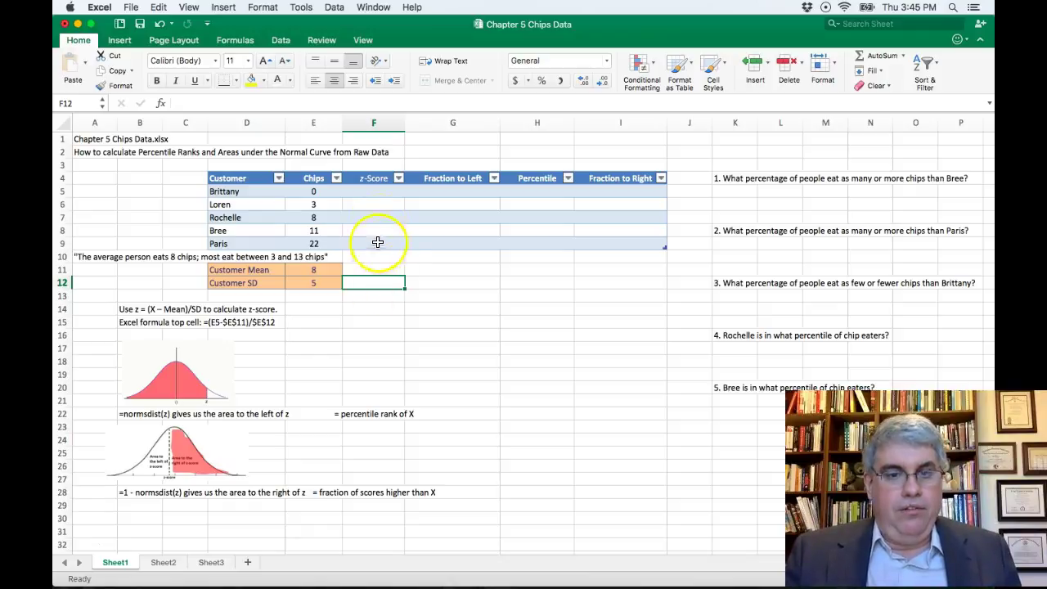
Step: Enter =(E5-$E$11)/$E$12 in F5 so the z-Scores fill as -1.6, -1, 0, 0.6, 2.8
click(376, 191)
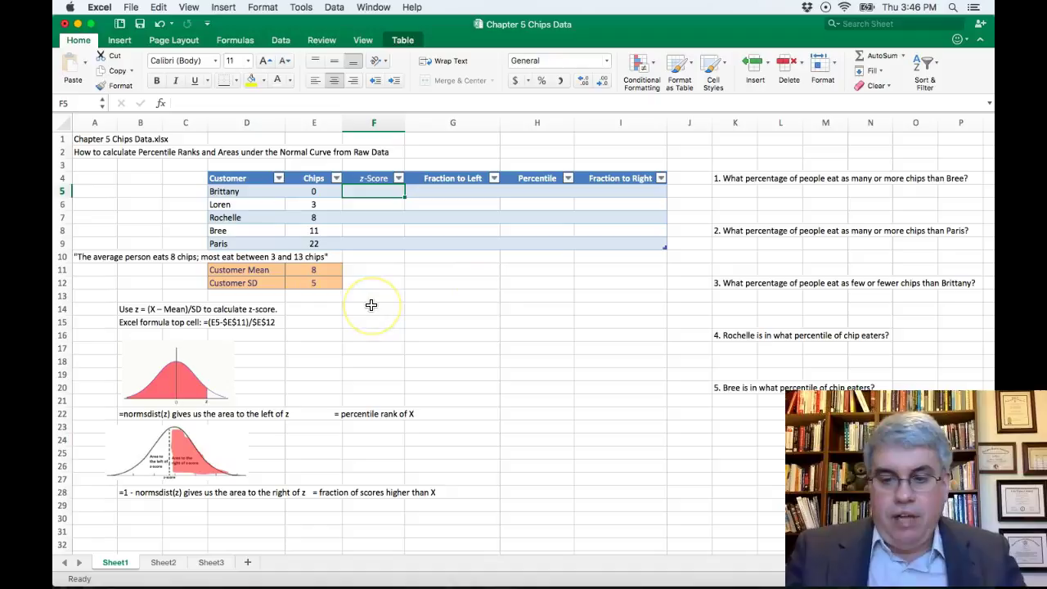
text(=()
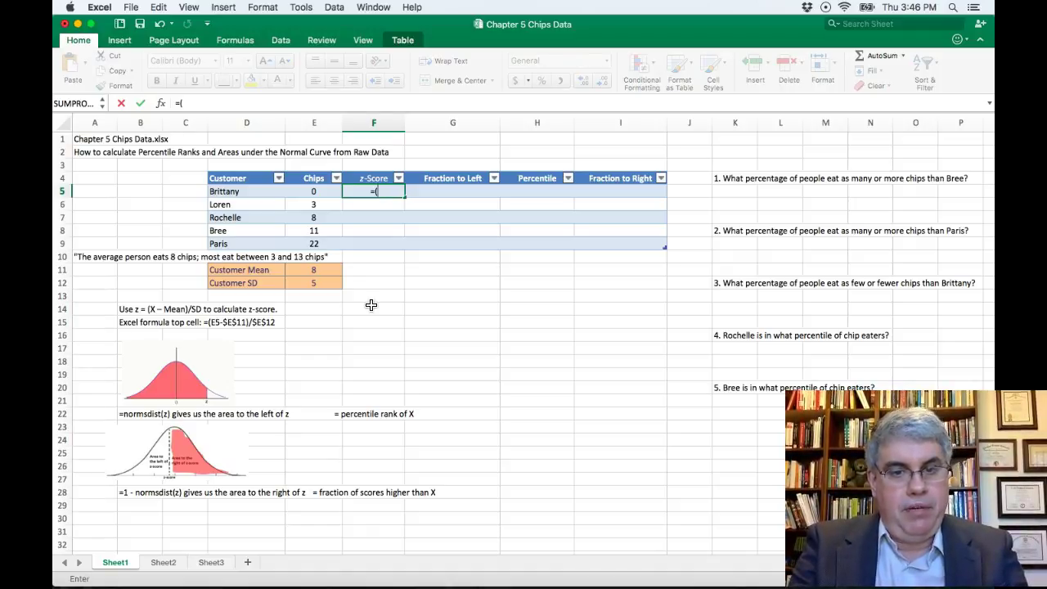
text(e)
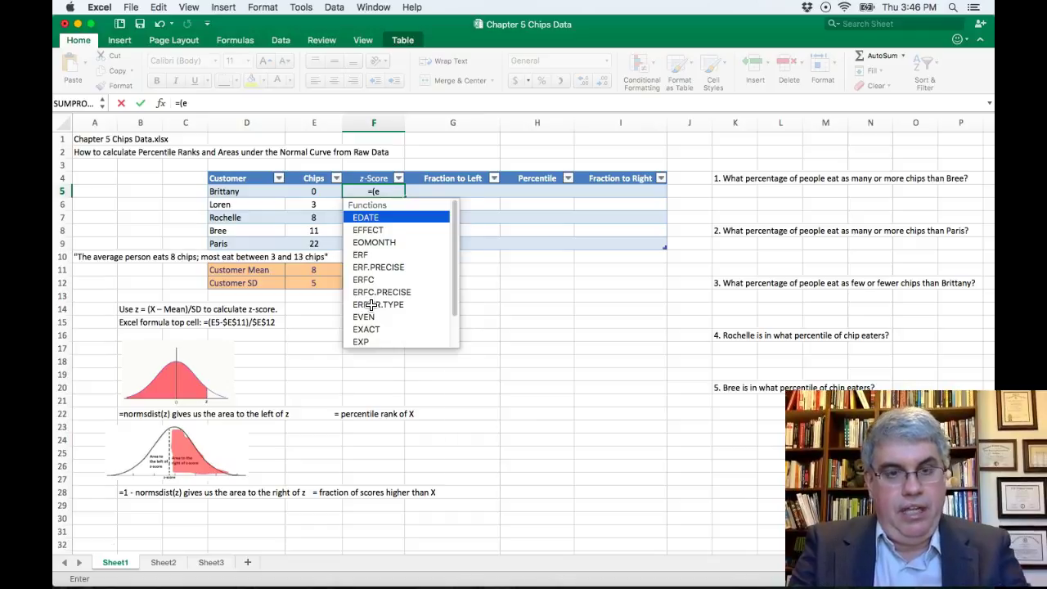
text(5-)
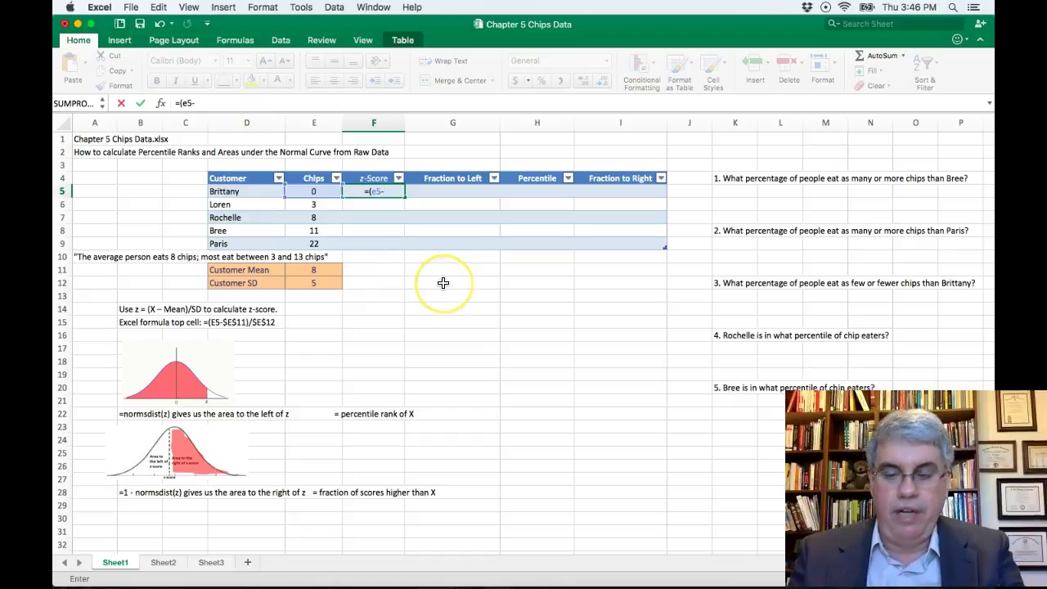
text($)
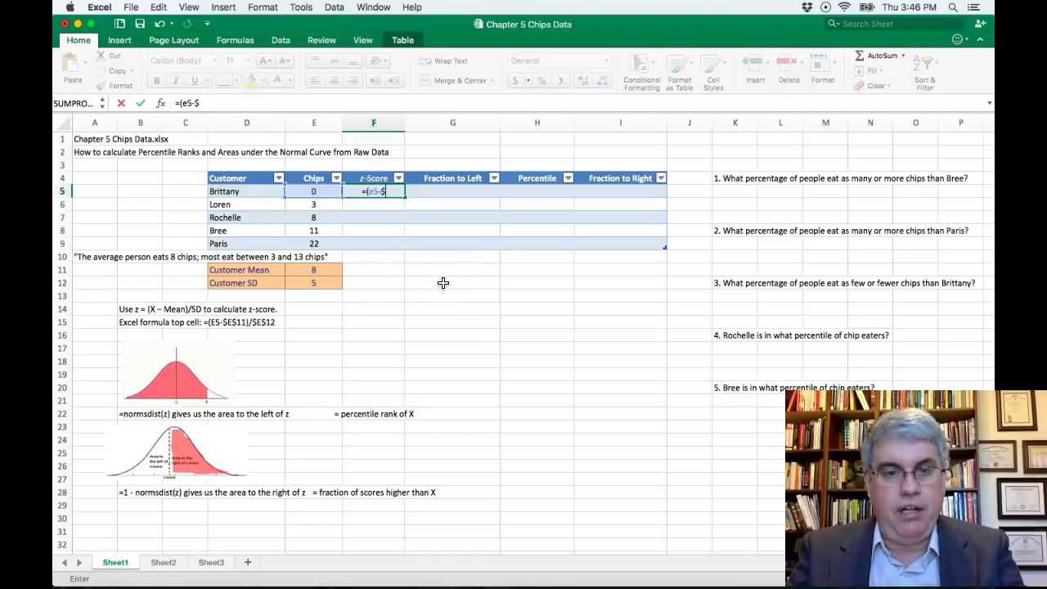
text(e$11)
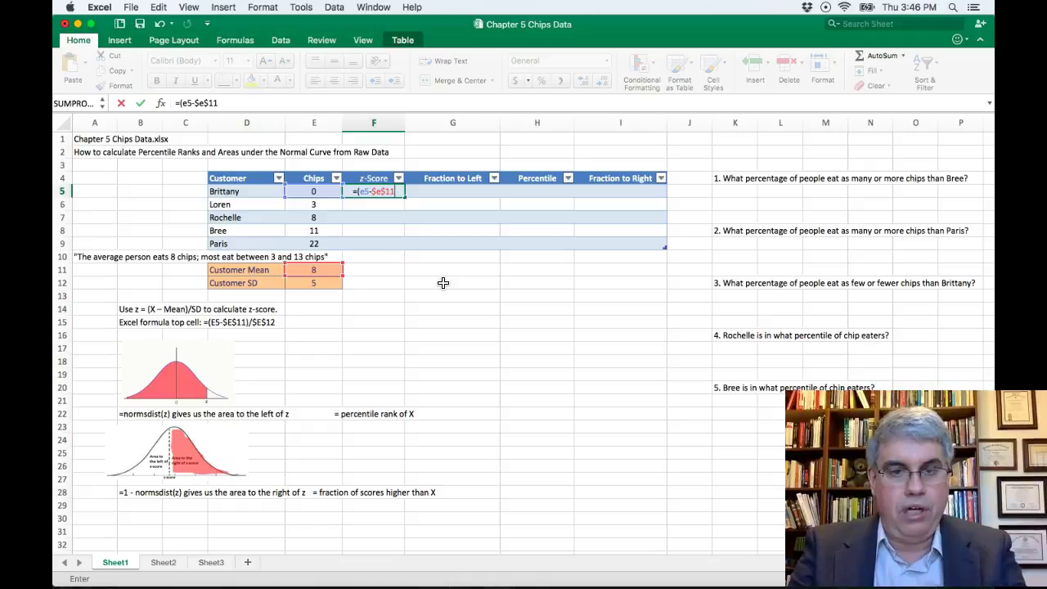
text())
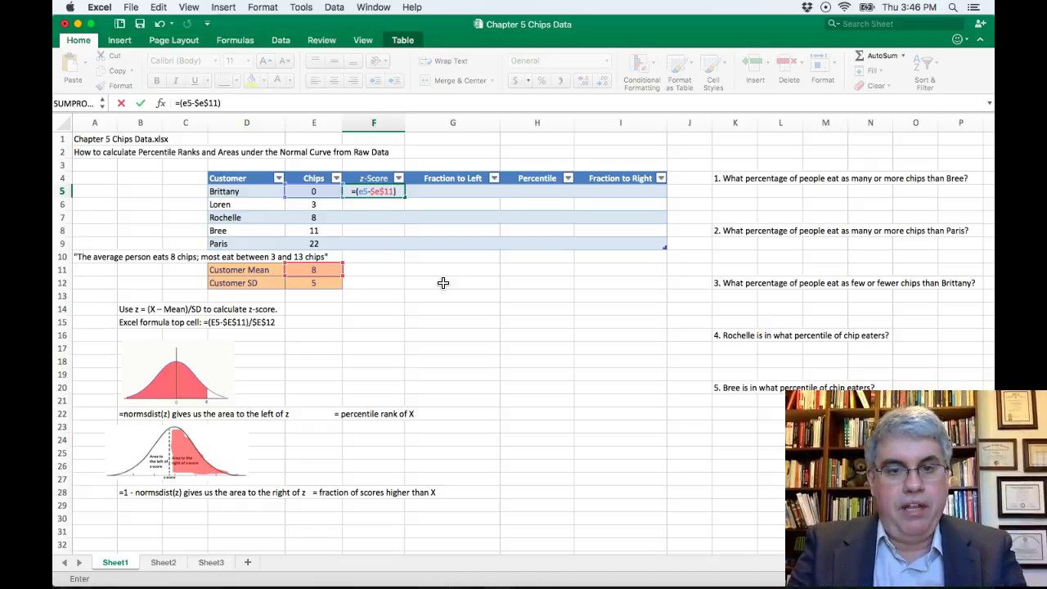
text(/)
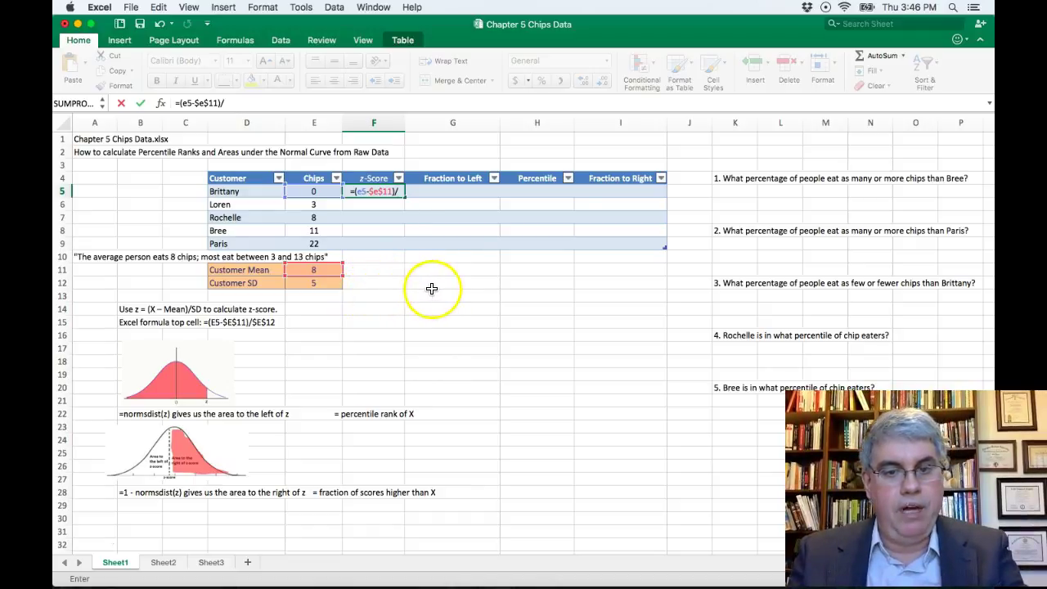
text($)
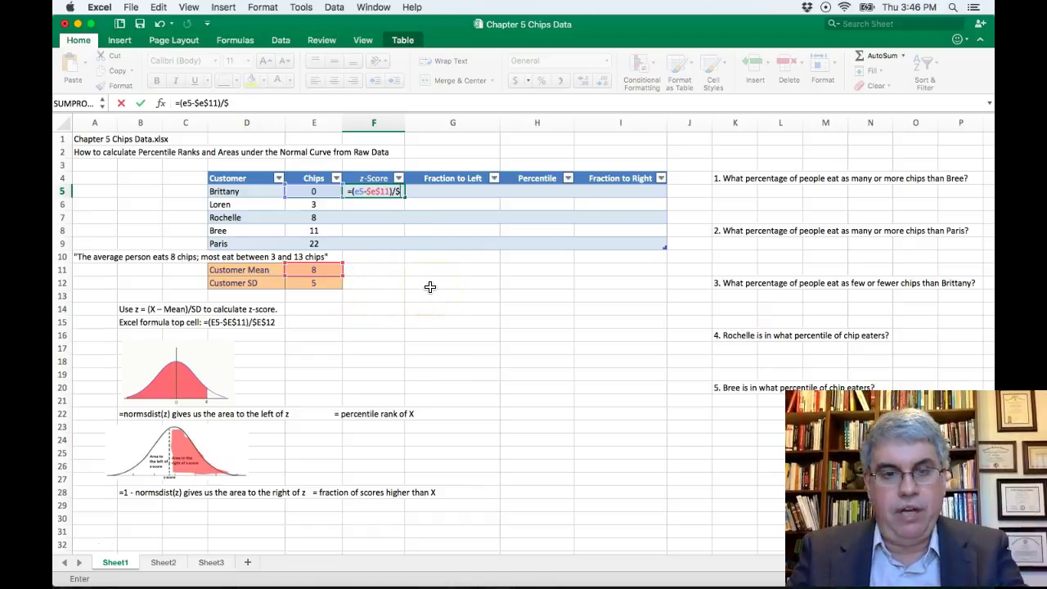
text(e$)
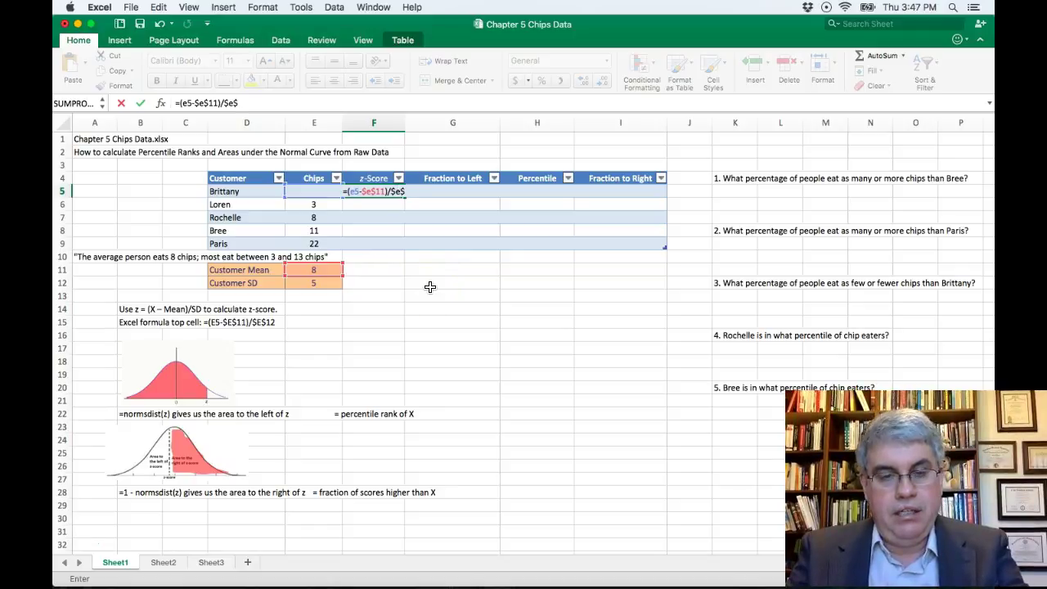
text(12)
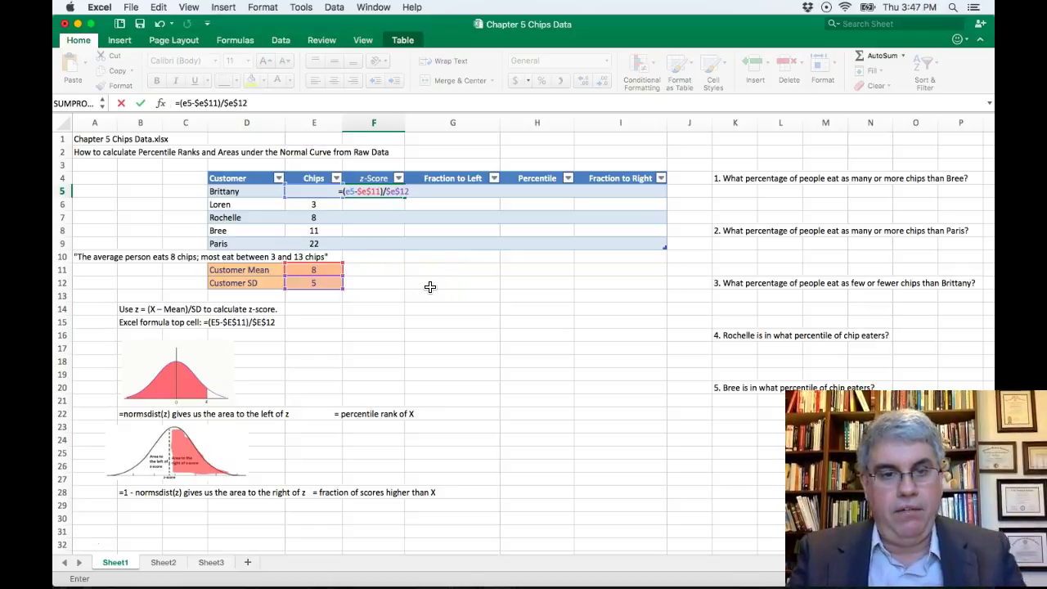
key(Return)
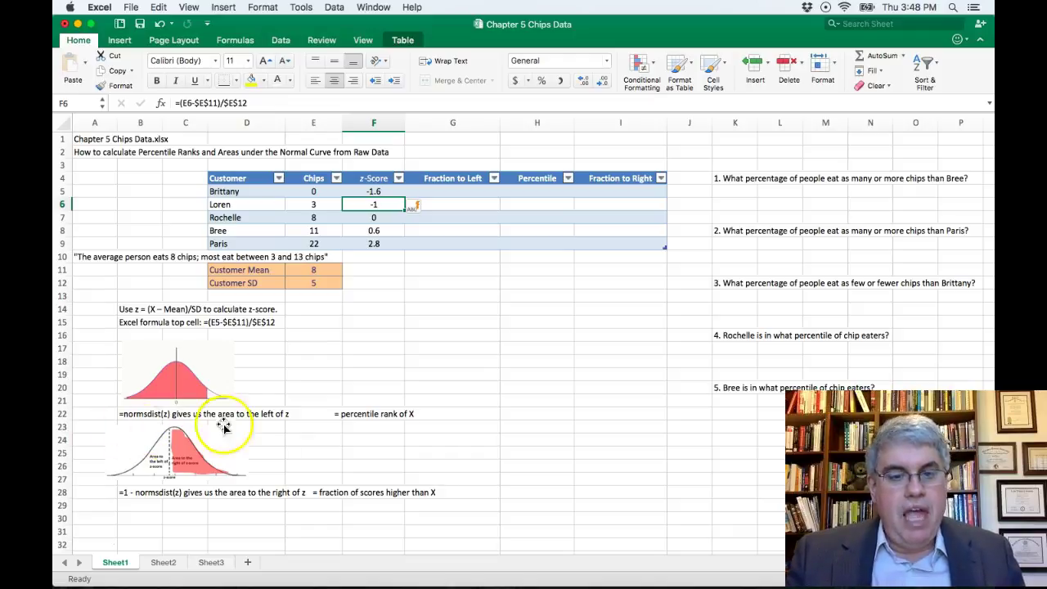
Step: Enter =NORMSDIST(F5) in G5 so the Fraction to Left column fills down
click(455, 191)
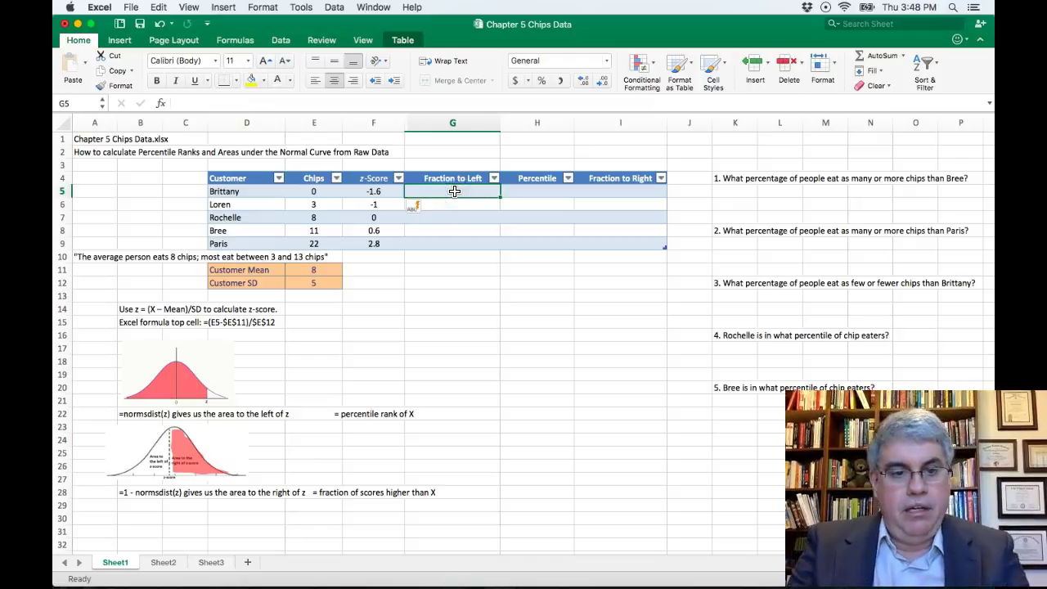
text(=)
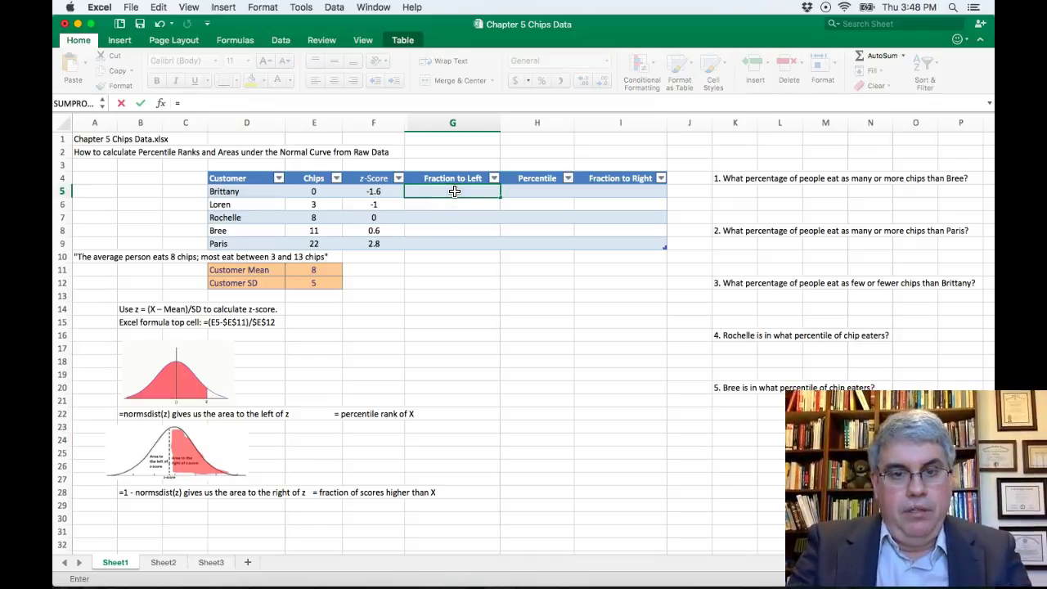
text(no)
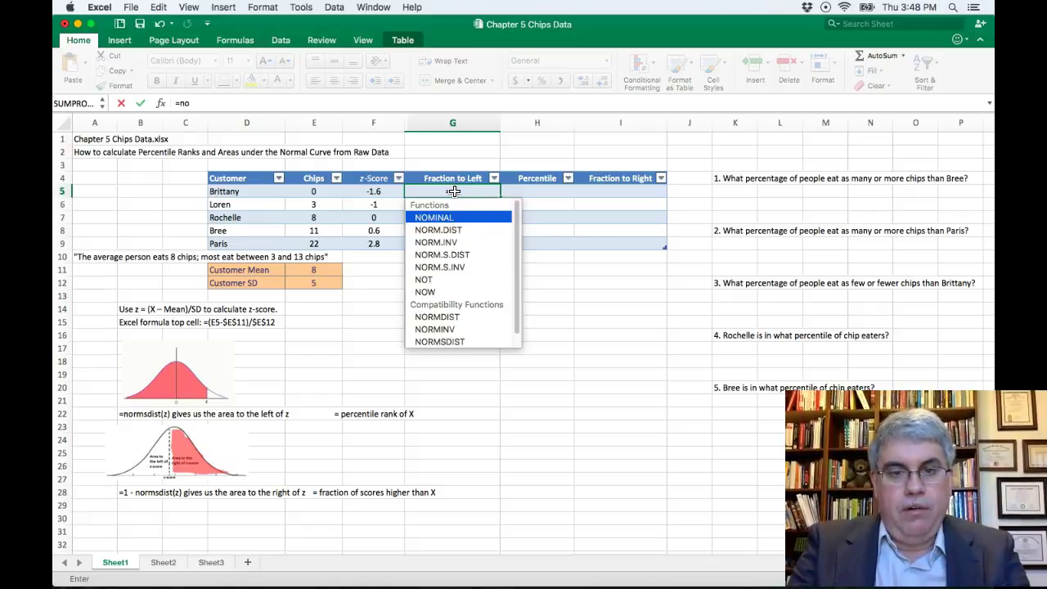
text(rmsdist)
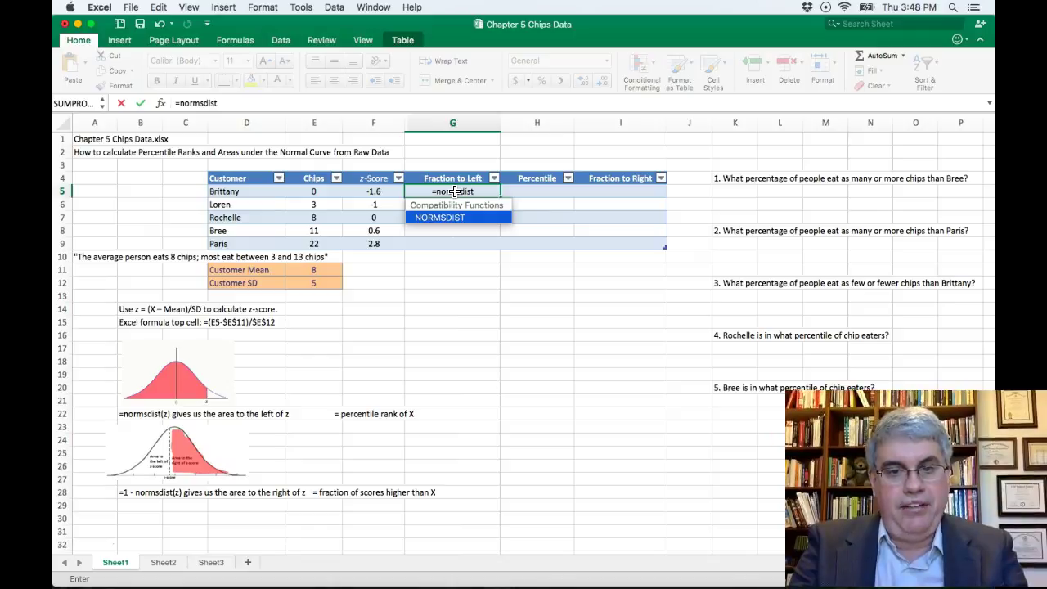
text(()
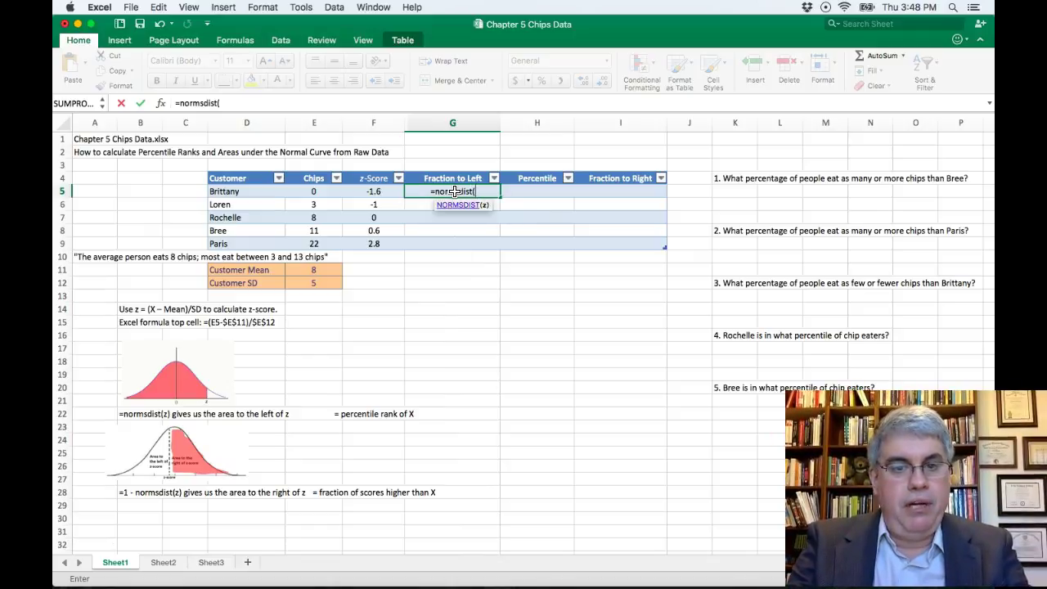
text(f5)
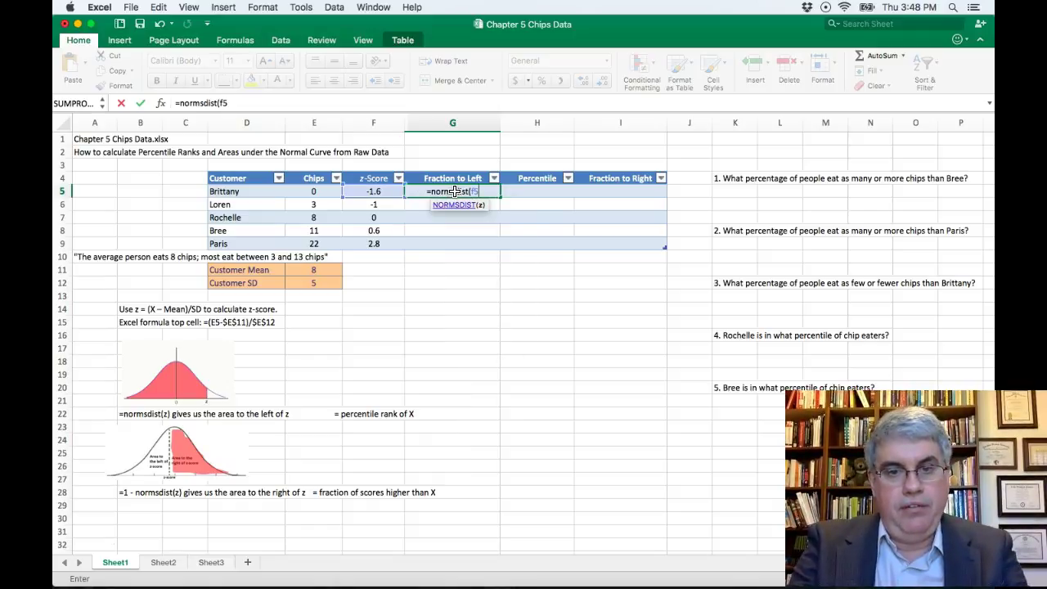
text())
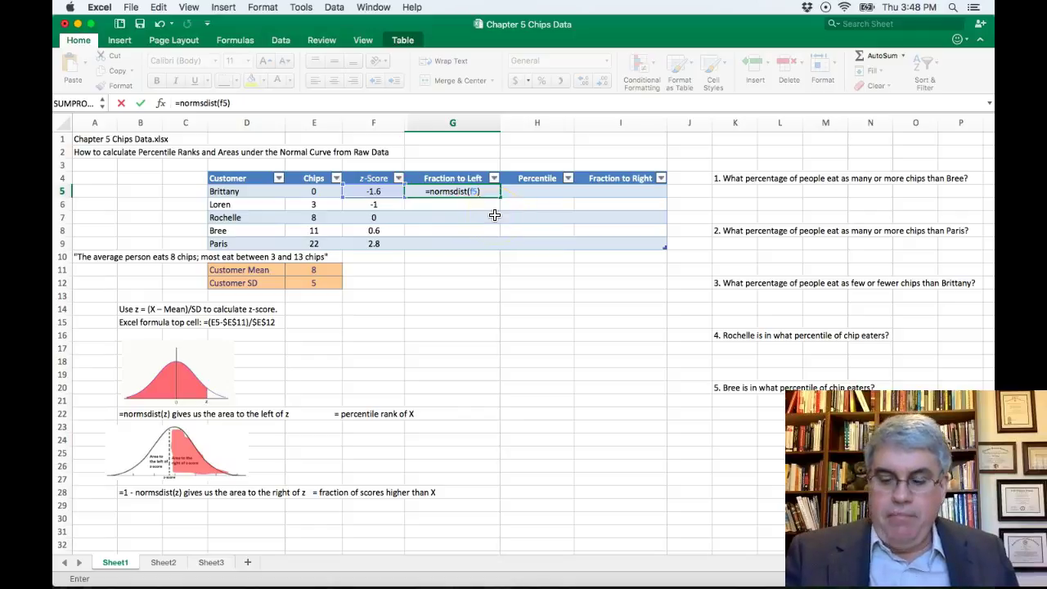
key(Return)
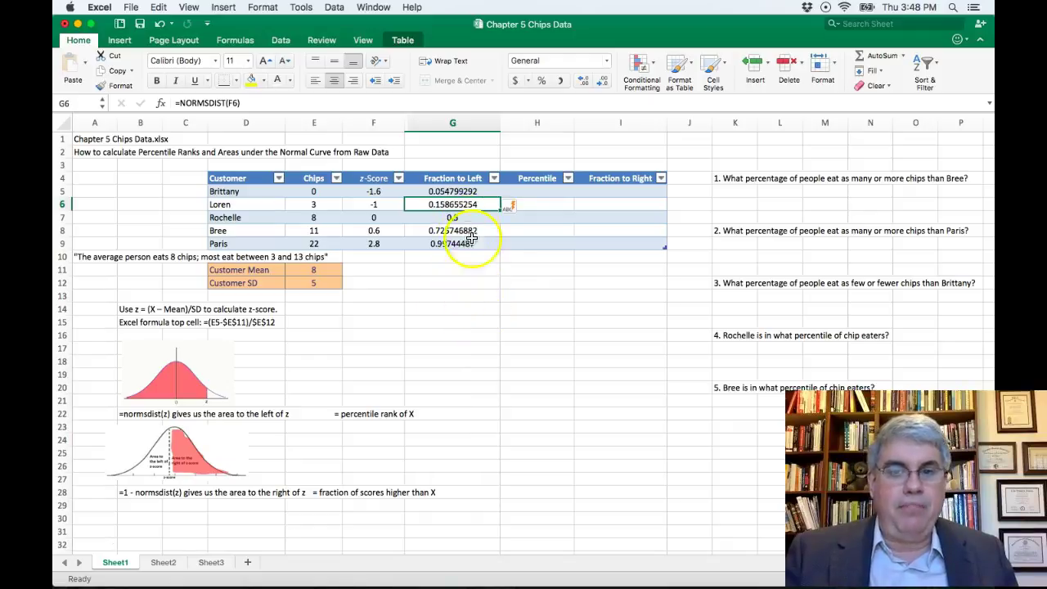
Step: Format column G as Number, showing 0.05, 0.16, 0.50, 0.73 and 1.00
click(453, 121)
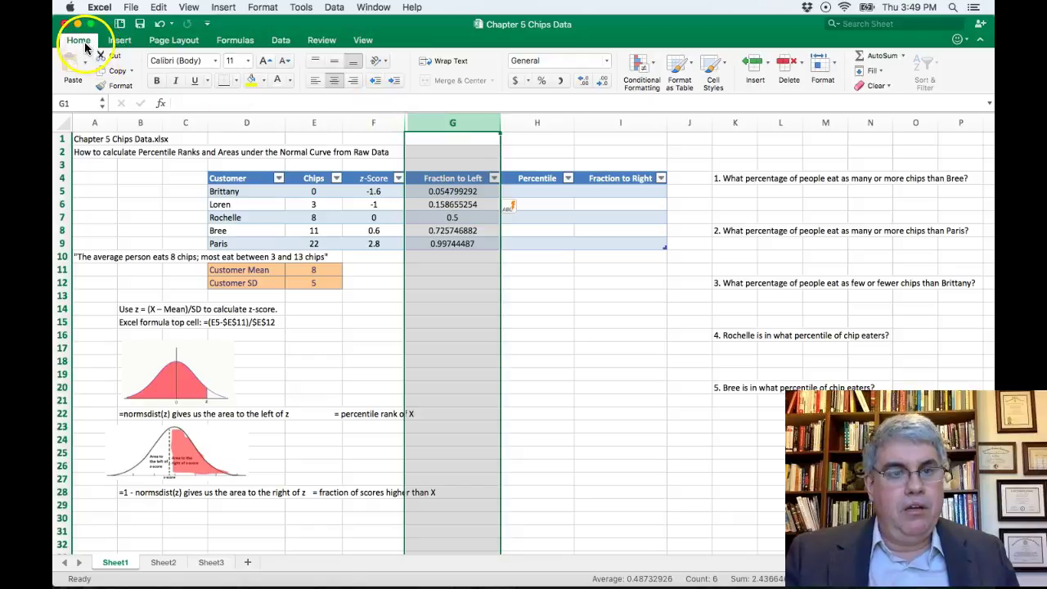
click(608, 65)
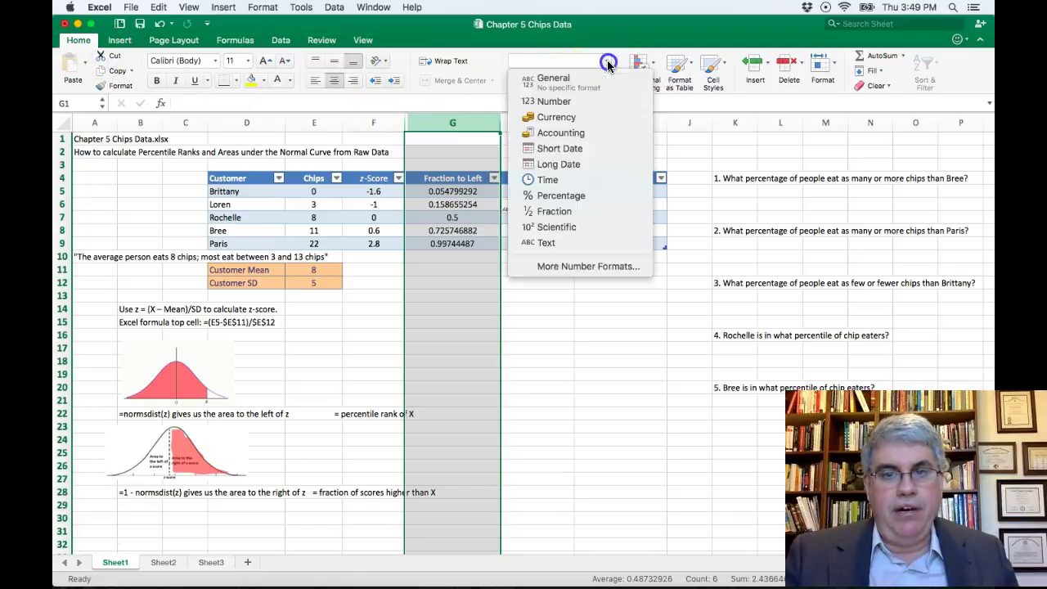
click(589, 100)
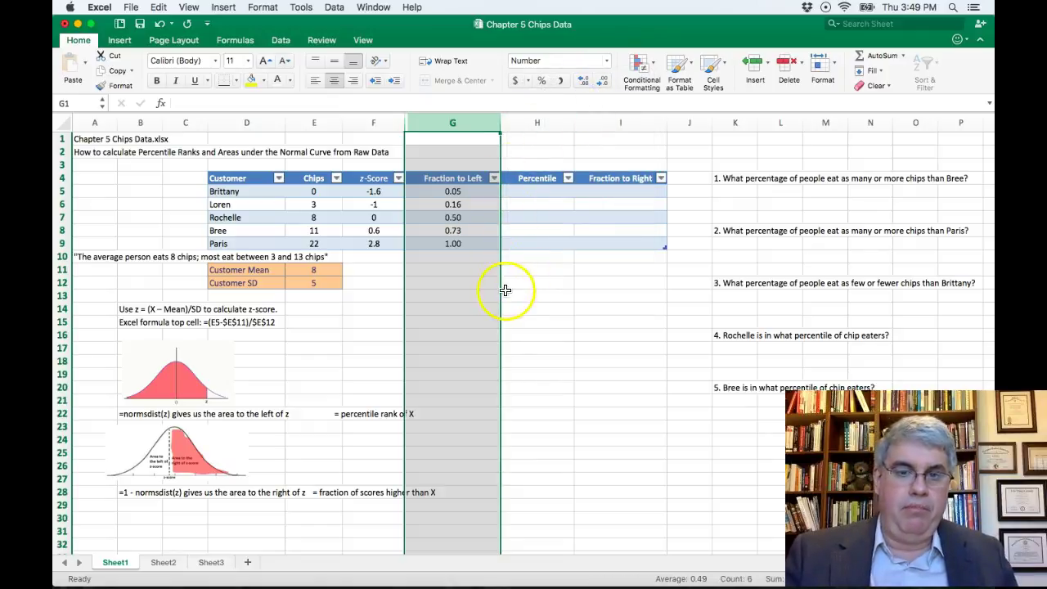
click(475, 258)
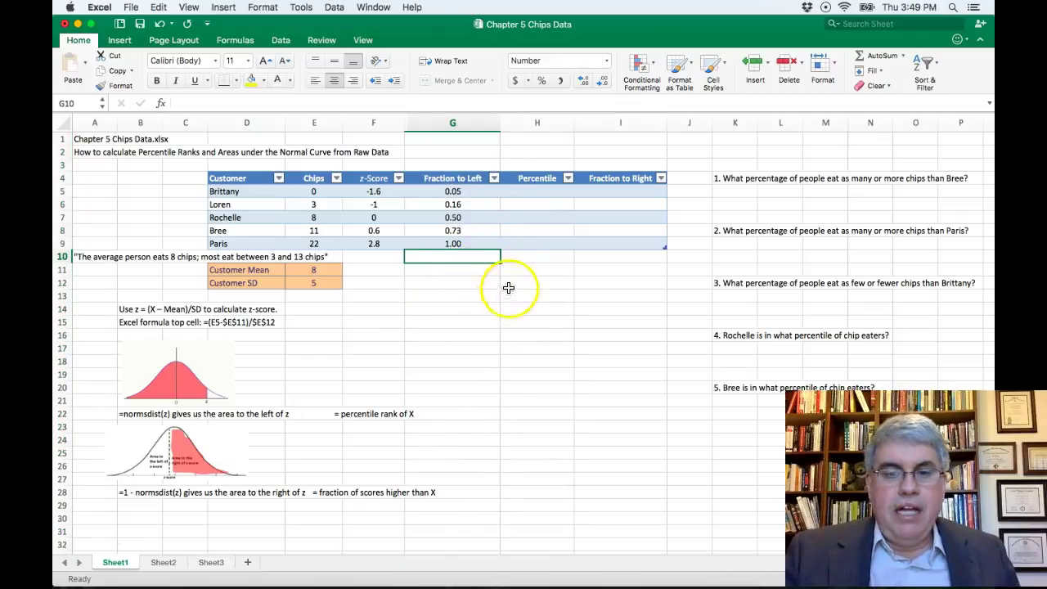
Step: Enter =G5 in H5 so the Percentile column fills with each fraction to left
click(532, 192)
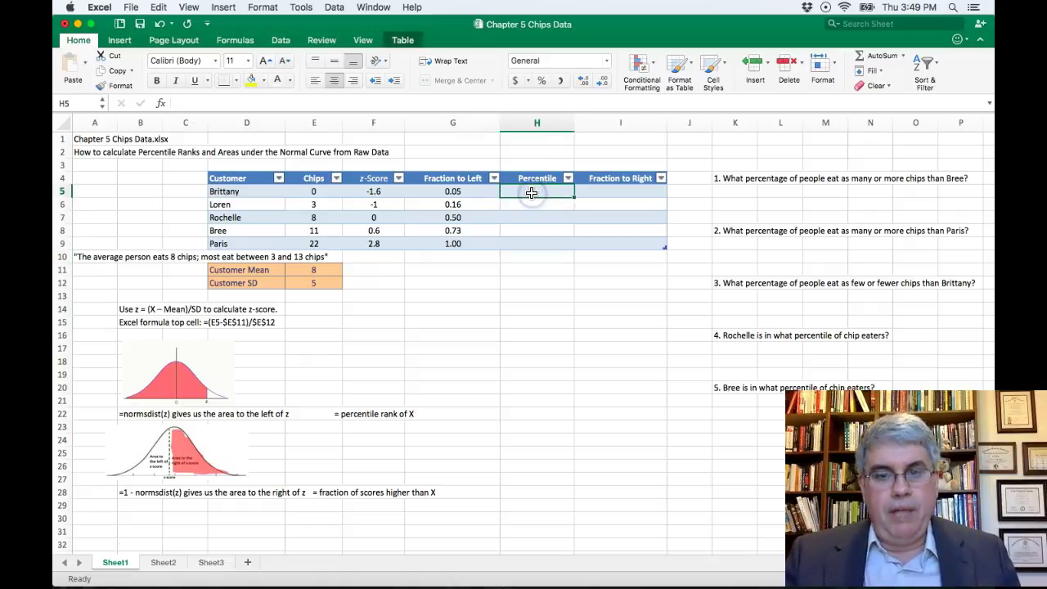
text(=)
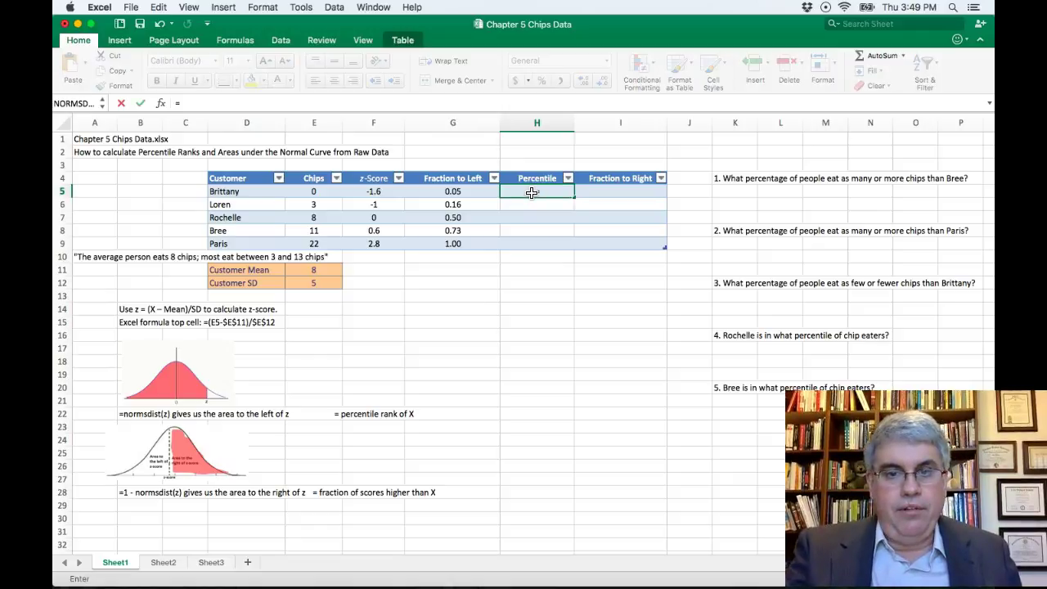
text(G5)
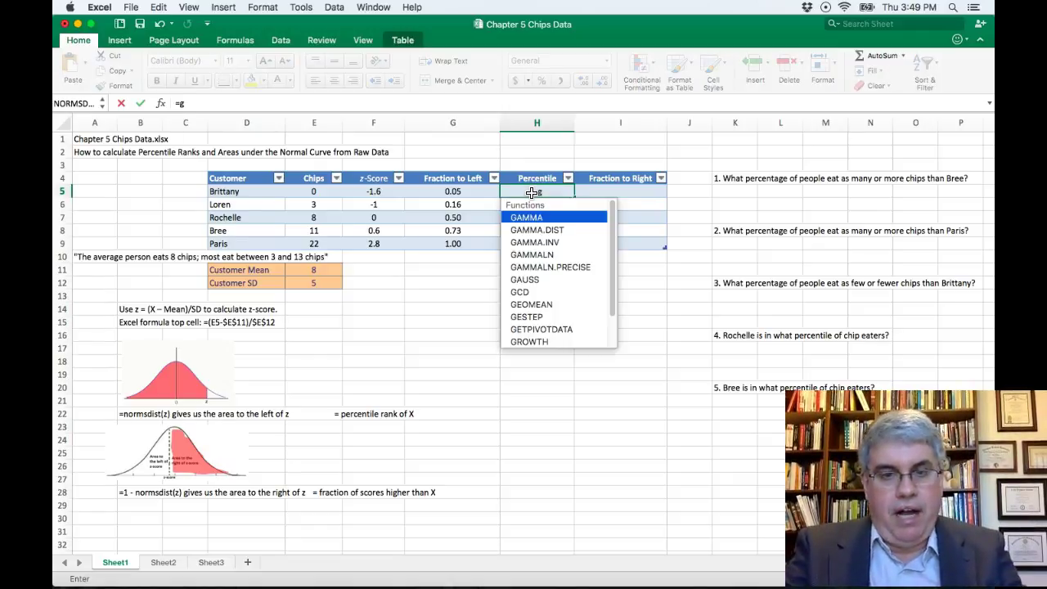
click(540, 193)
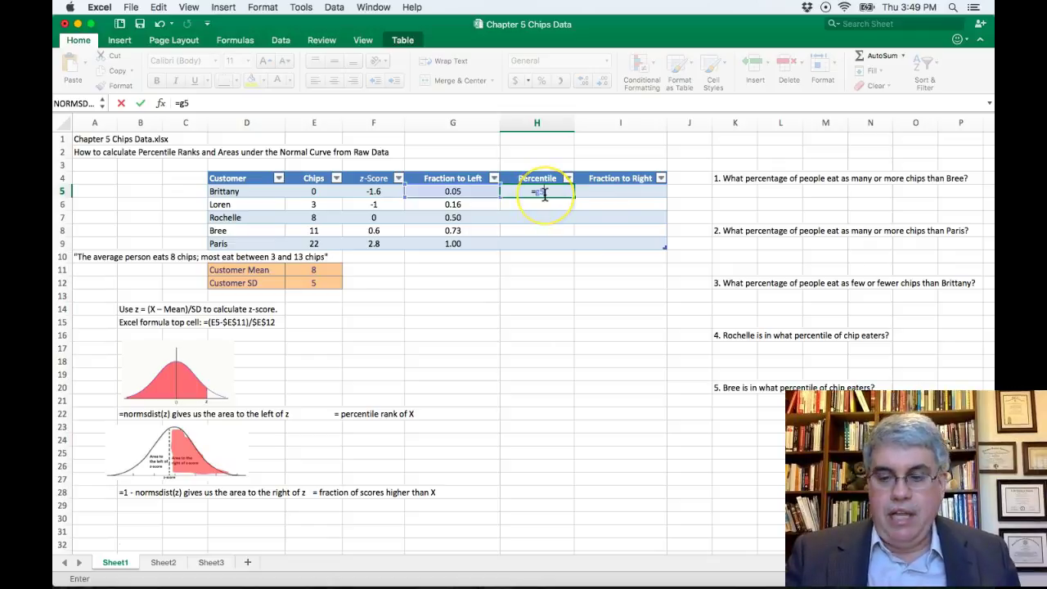
key(Return)
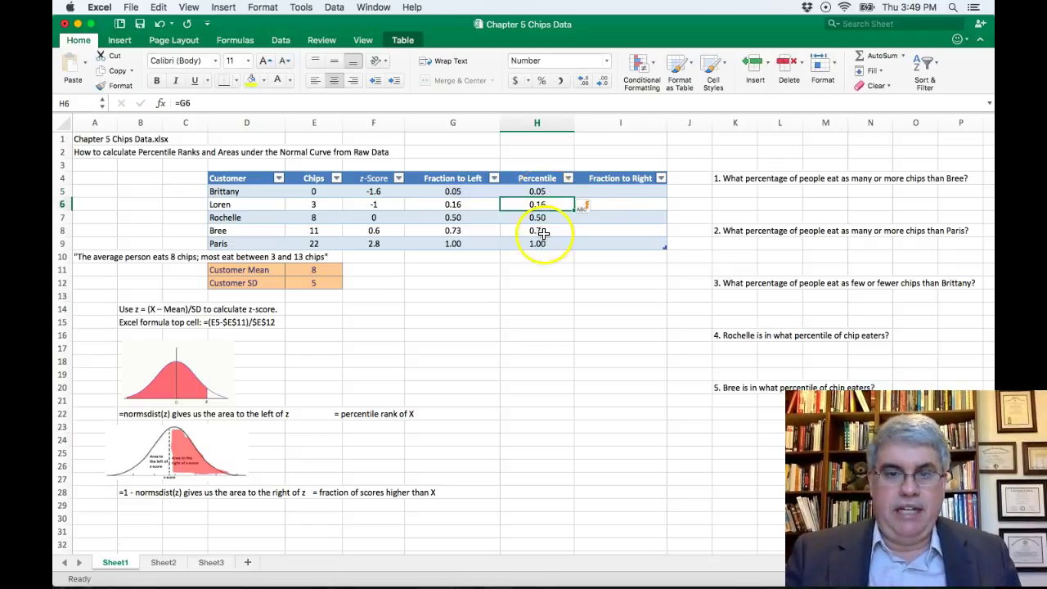
Step: Format column H as Percentage, showing 5.48%, 15.87%, 50.00%, 72.57% and 99.74%
click(537, 121)
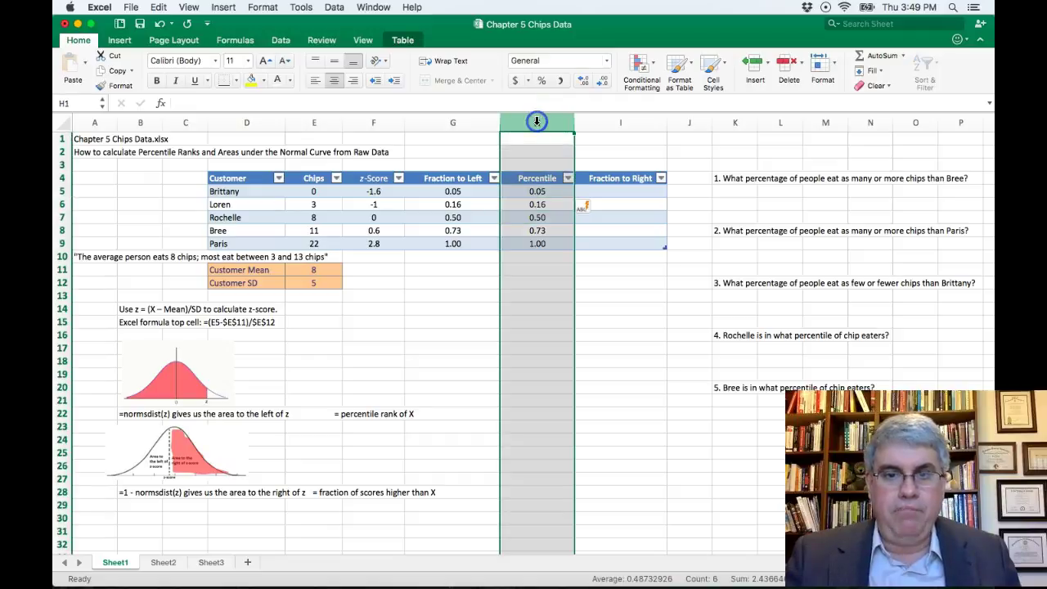
click(606, 63)
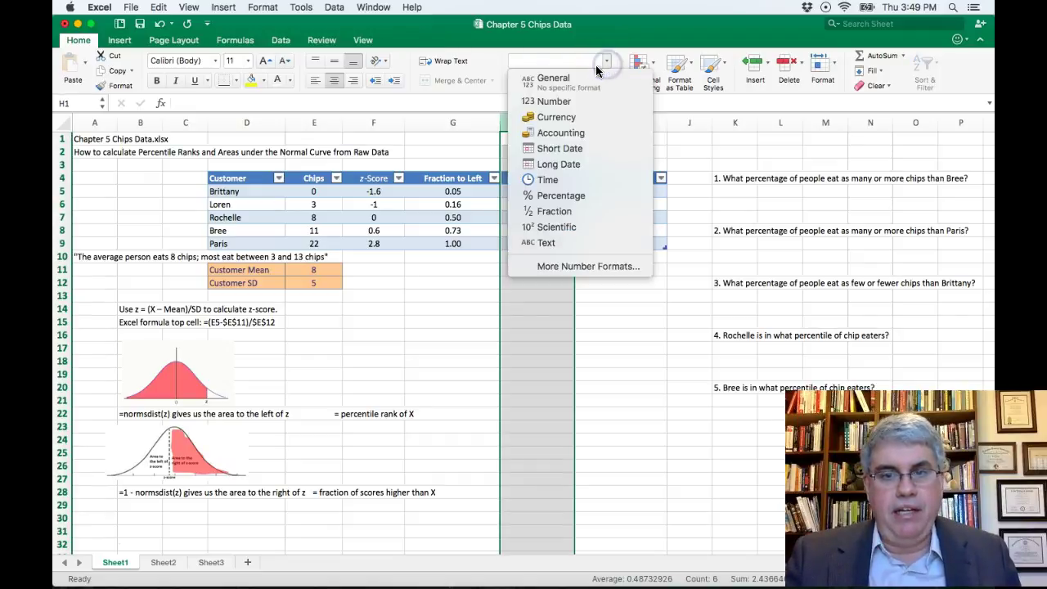
click(570, 199)
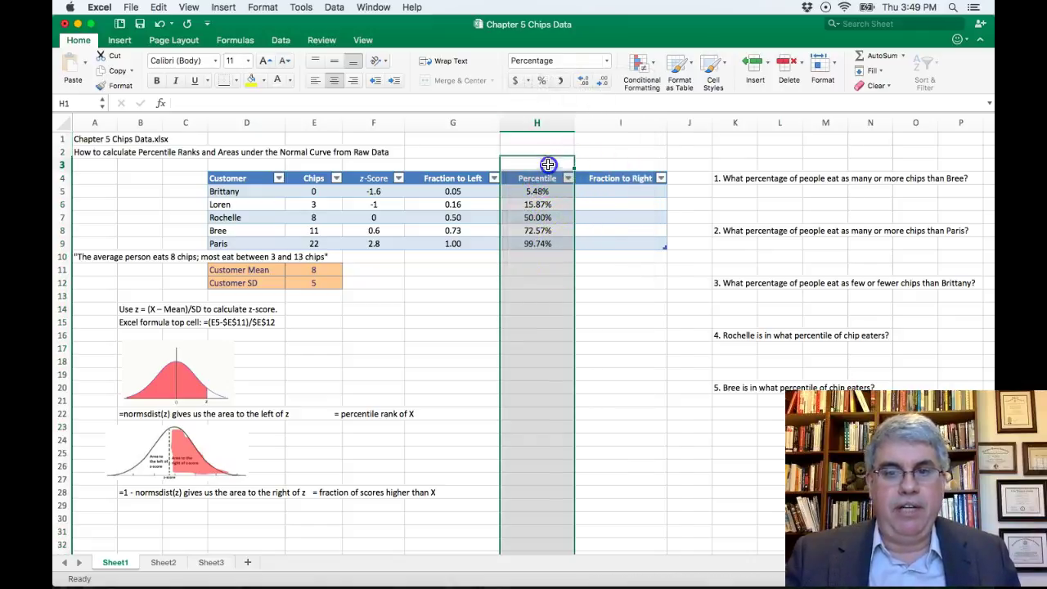
click(540, 164)
click(541, 81)
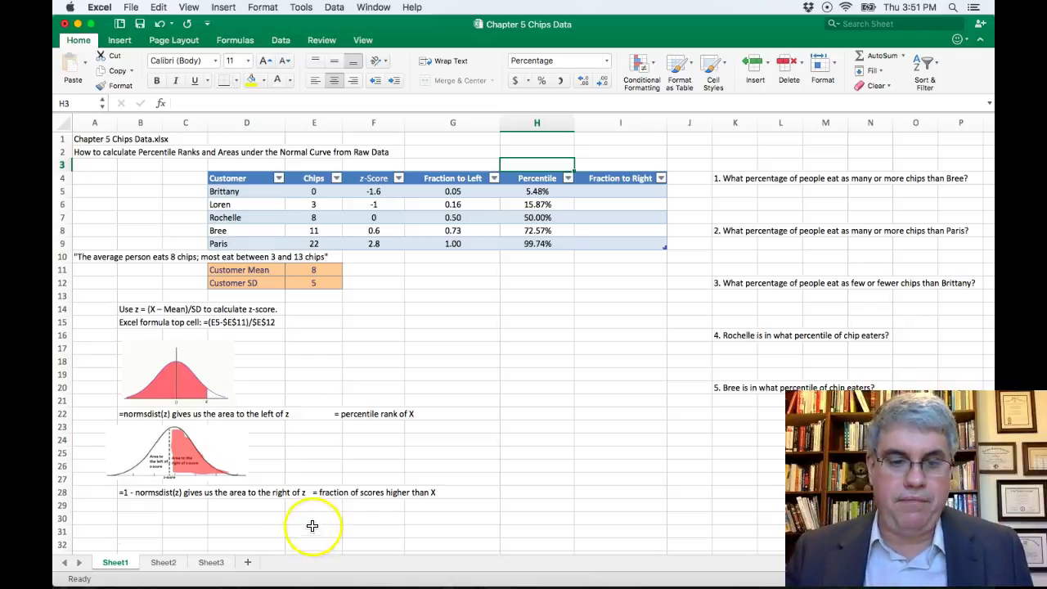
Step: Enter =1-NORMSDIST(F5) in I5 so the Fraction to Right column fills down
click(609, 191)
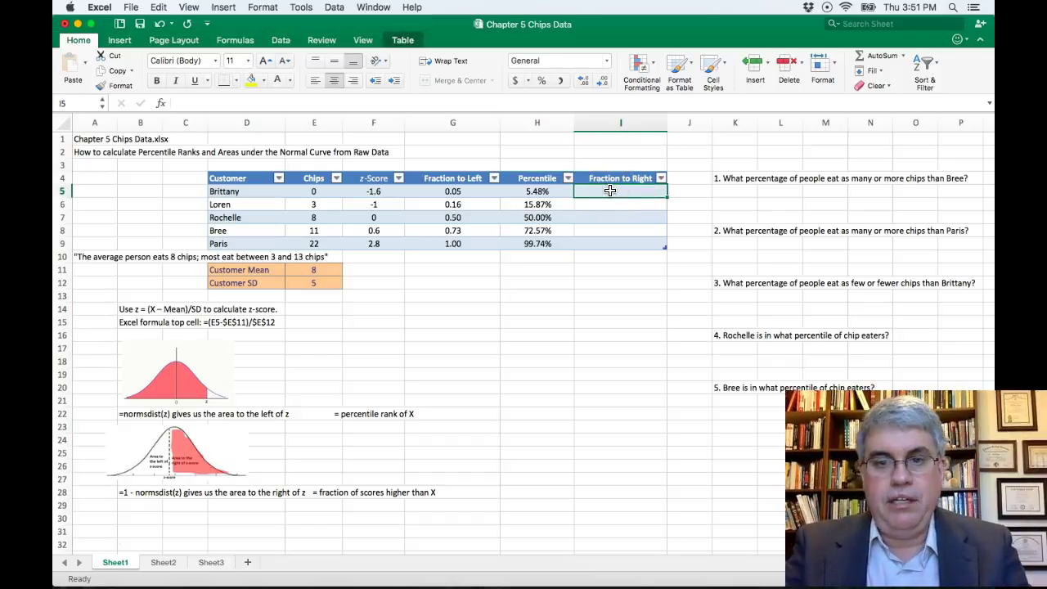
text(=)
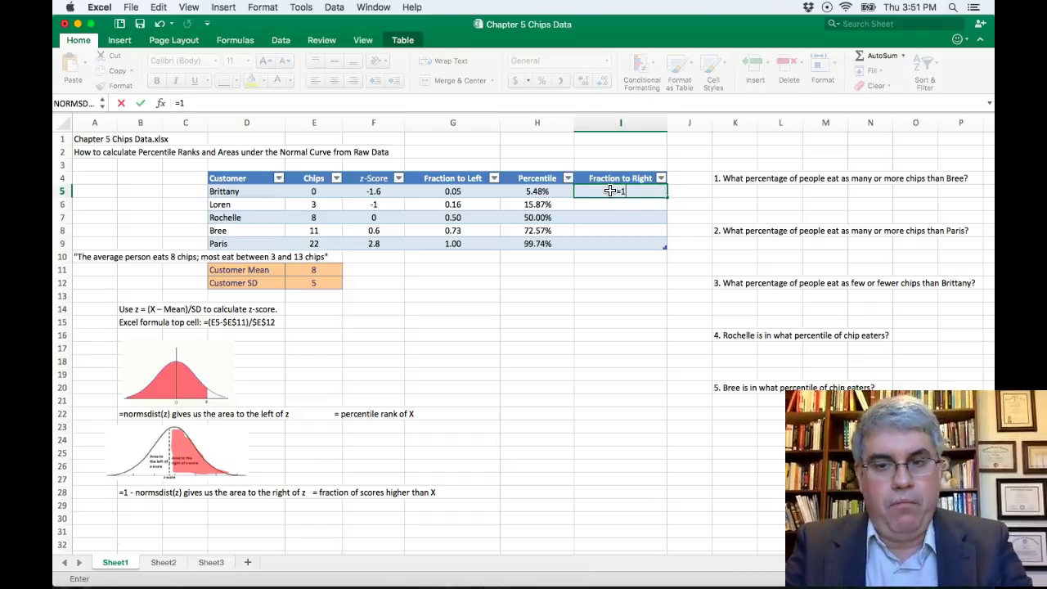
text(1-norms)
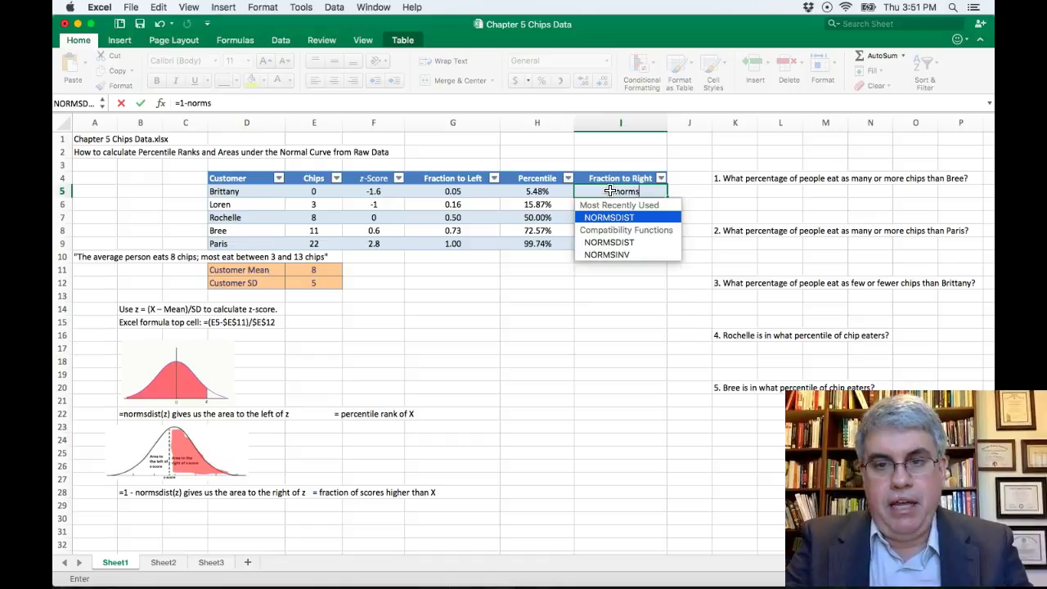
text(dist)
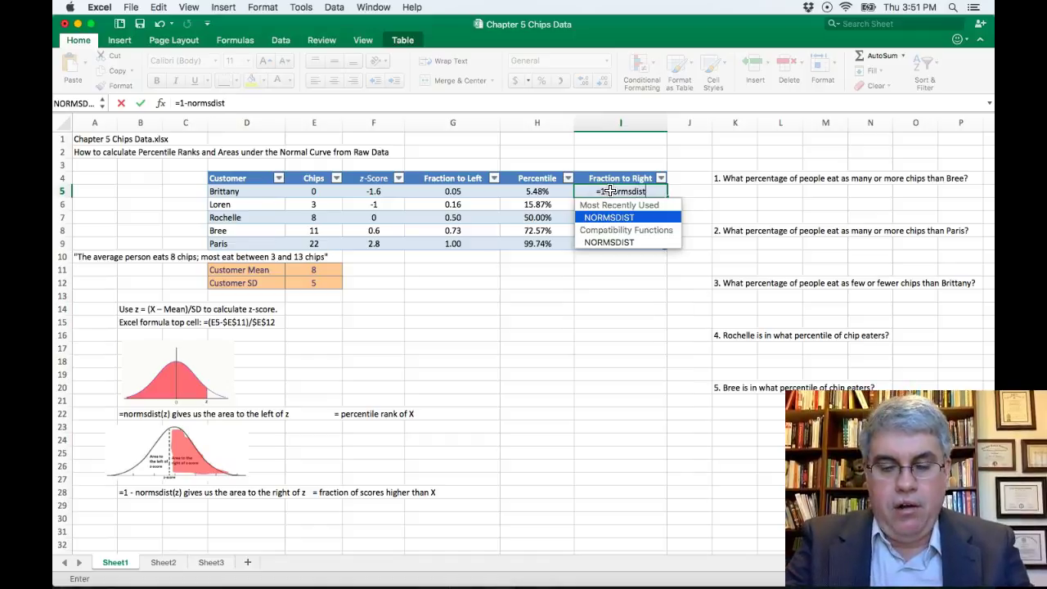
text(()
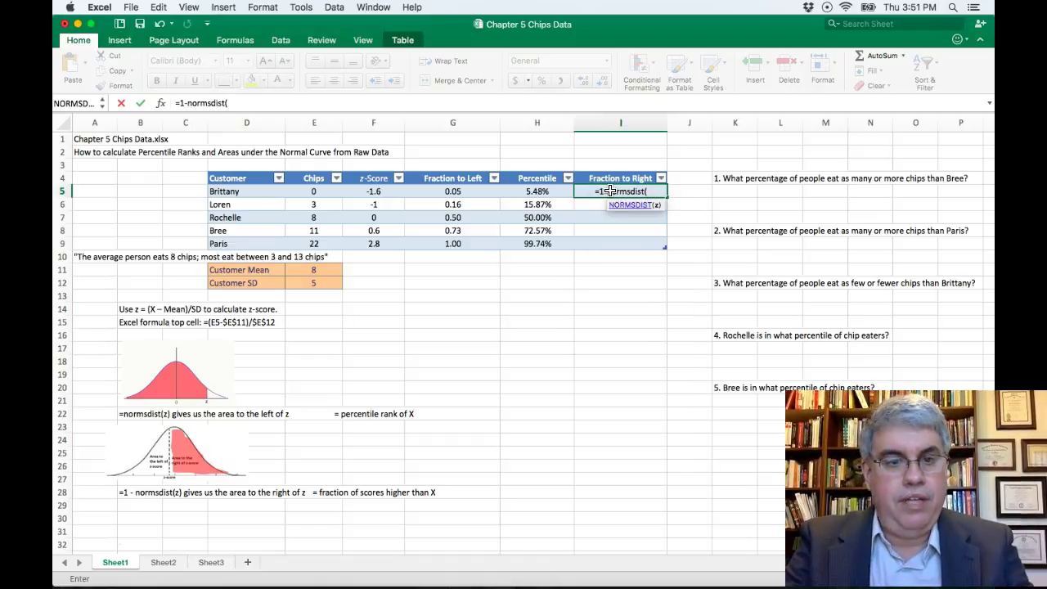
text(f5)
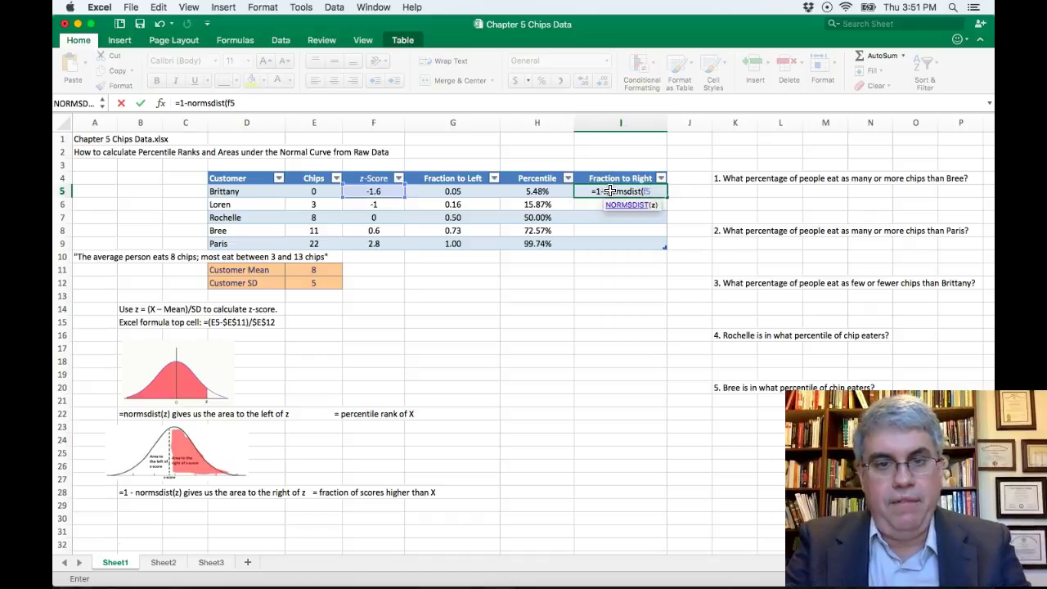
text())
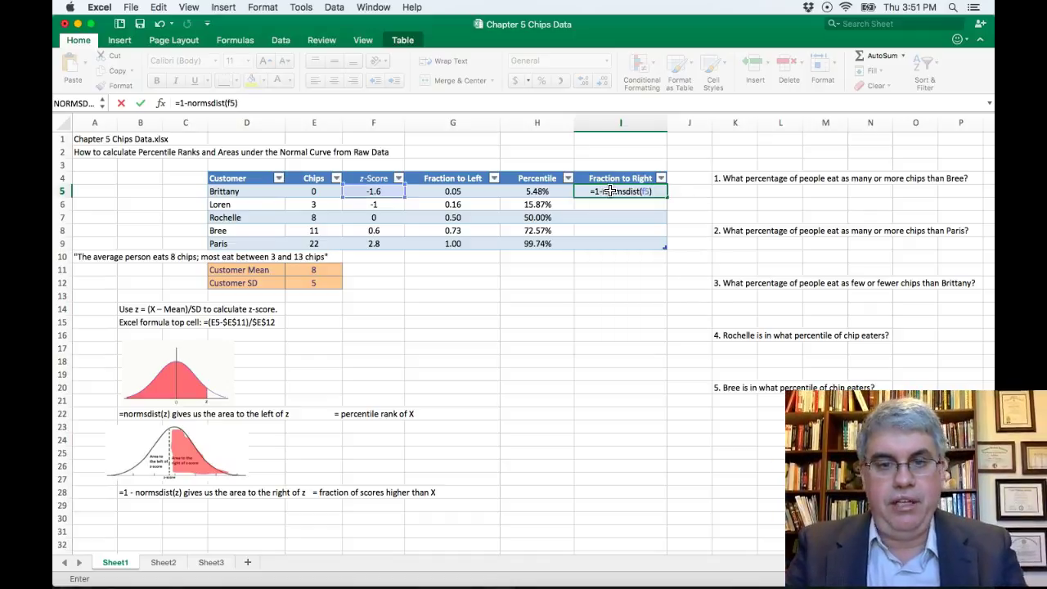
key(Return)
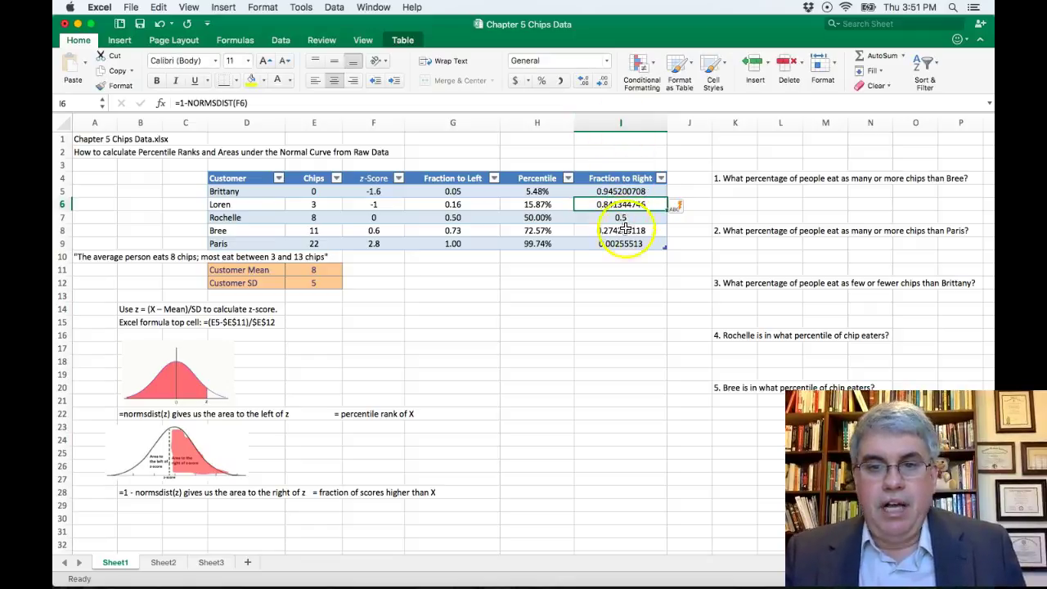
Step: Format column I as Number, showing 0.95, 0.84, 0.50, 0.27 and 0.00
click(621, 122)
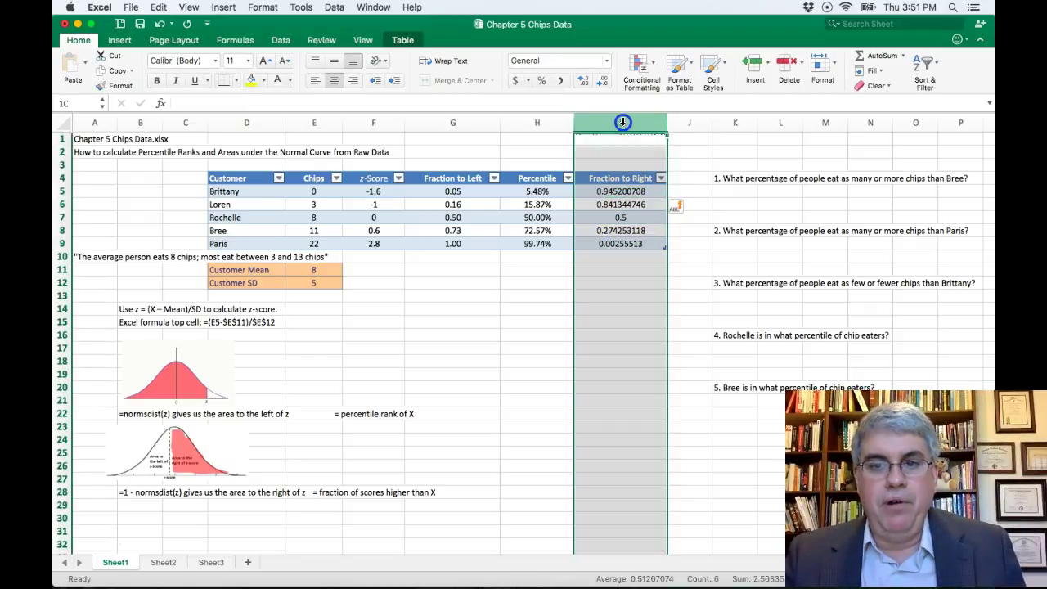
click(613, 122)
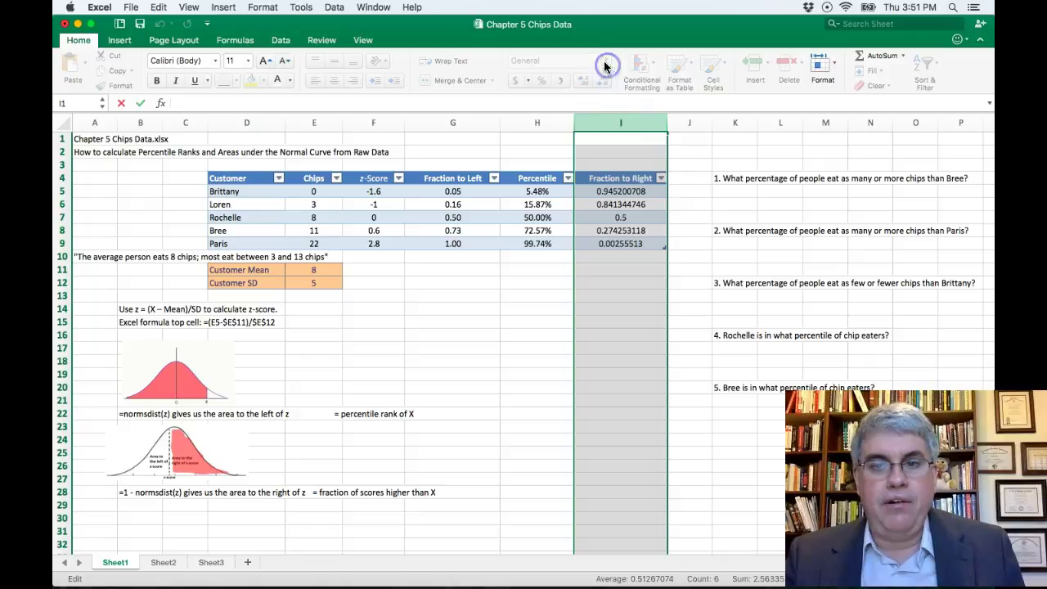
double_click(581, 137)
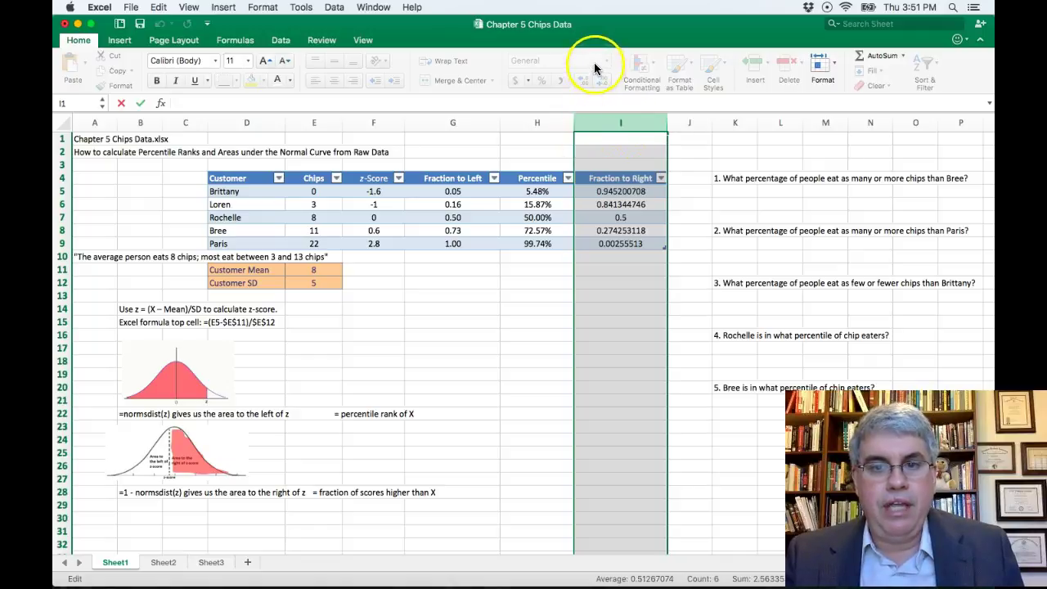
key(Escape)
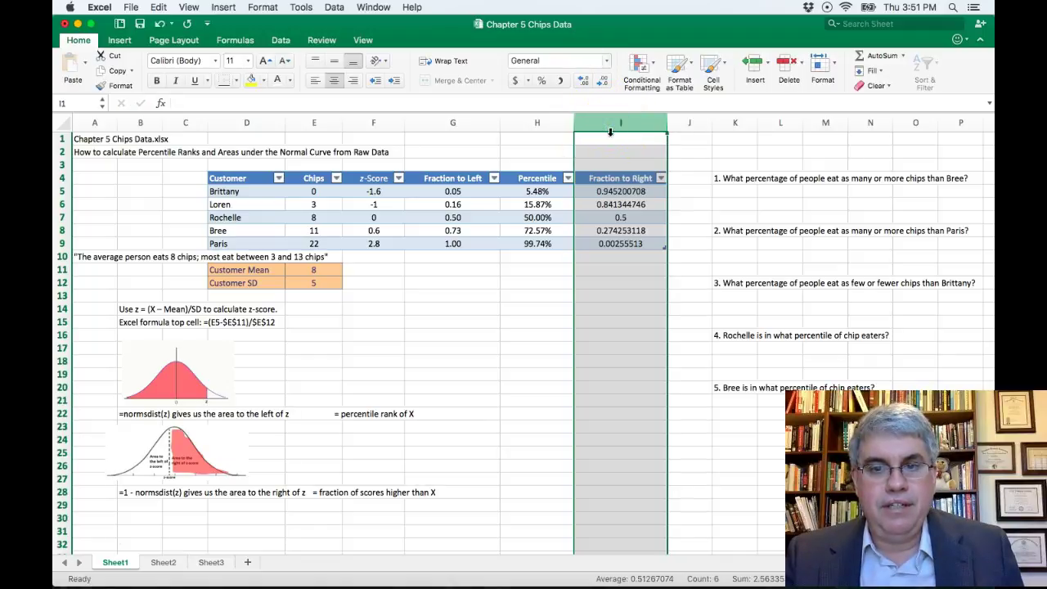
click(610, 136)
click(612, 123)
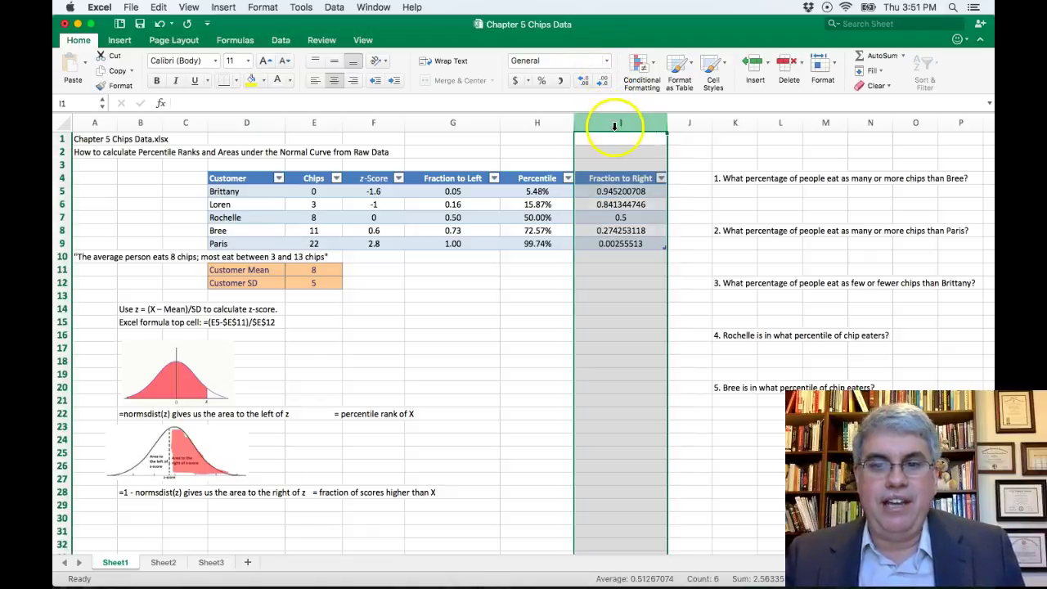
click(607, 62)
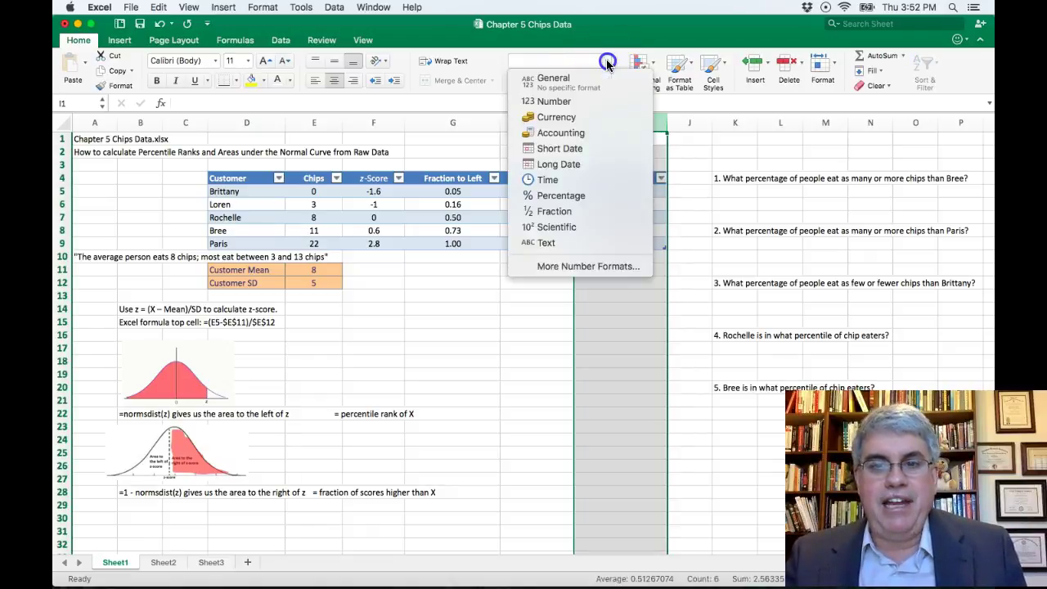
key(Escape)
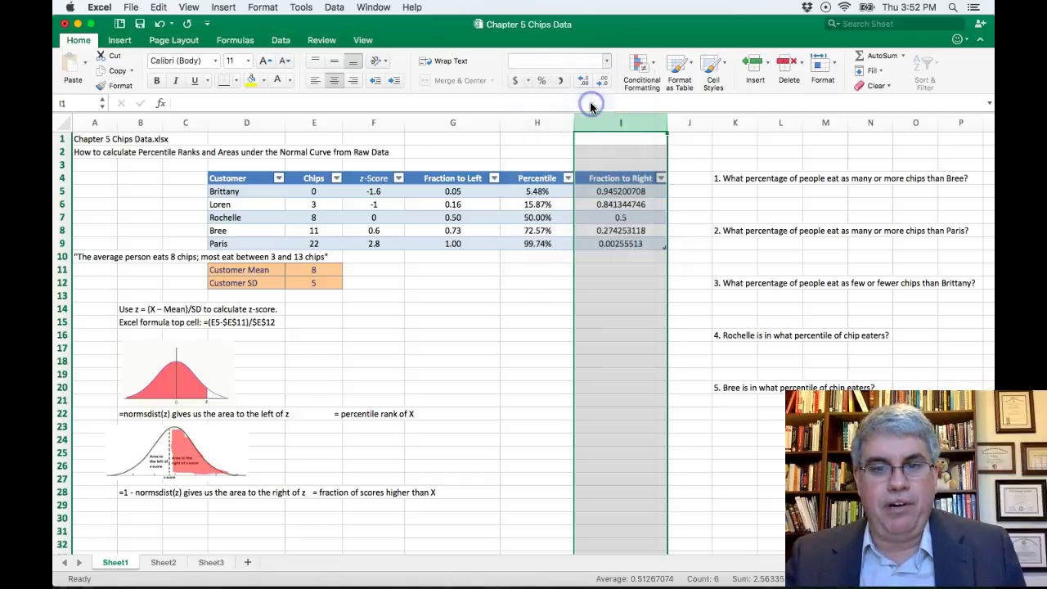
click(615, 279)
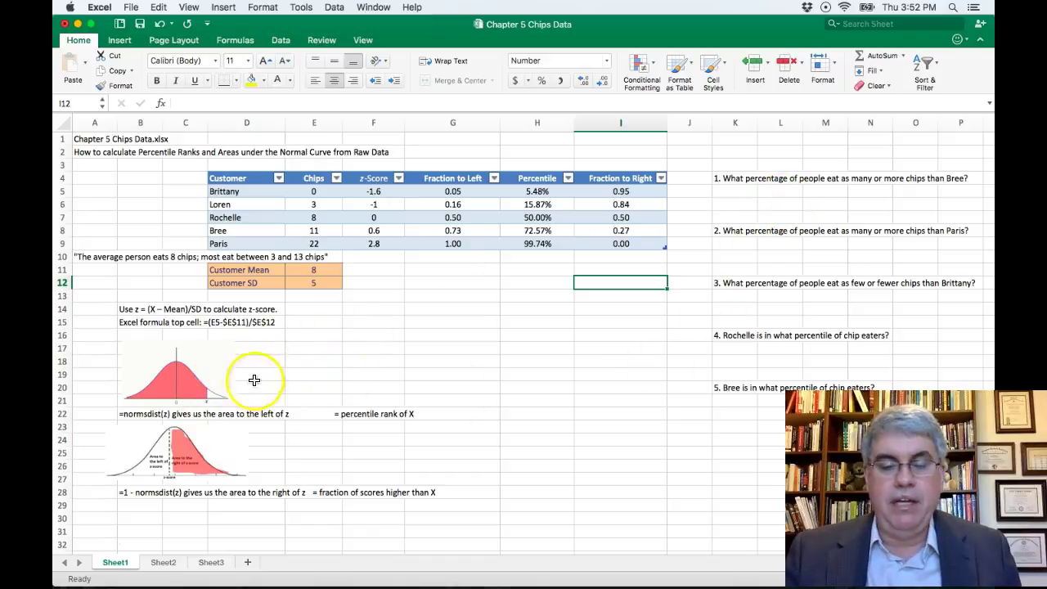
Step: Enter '=fraction of people to the right of Bree' in L5 as text with a leading apostrophe
click(776, 189)
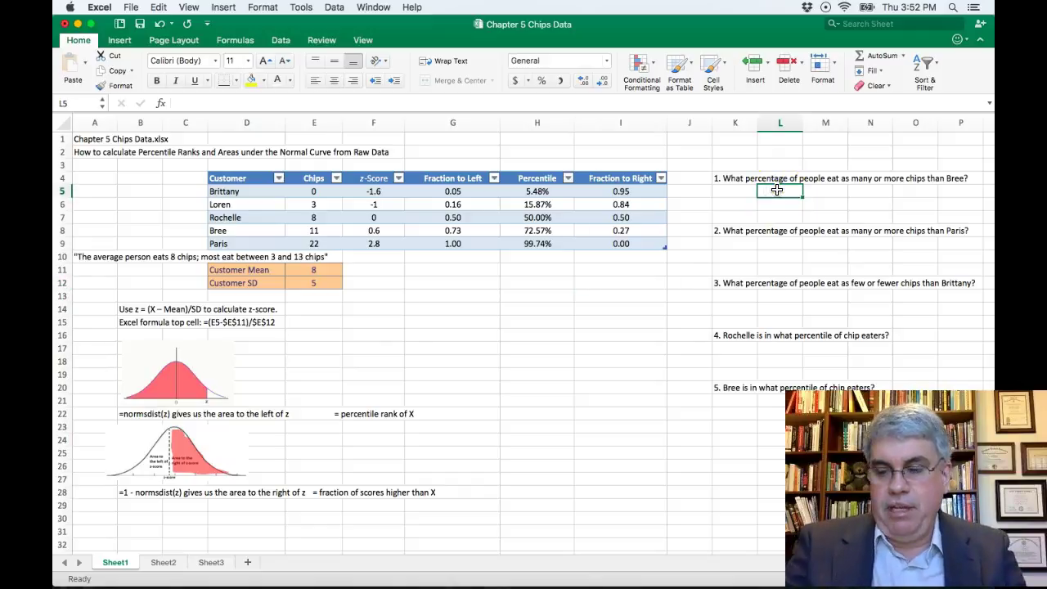
text(=f)
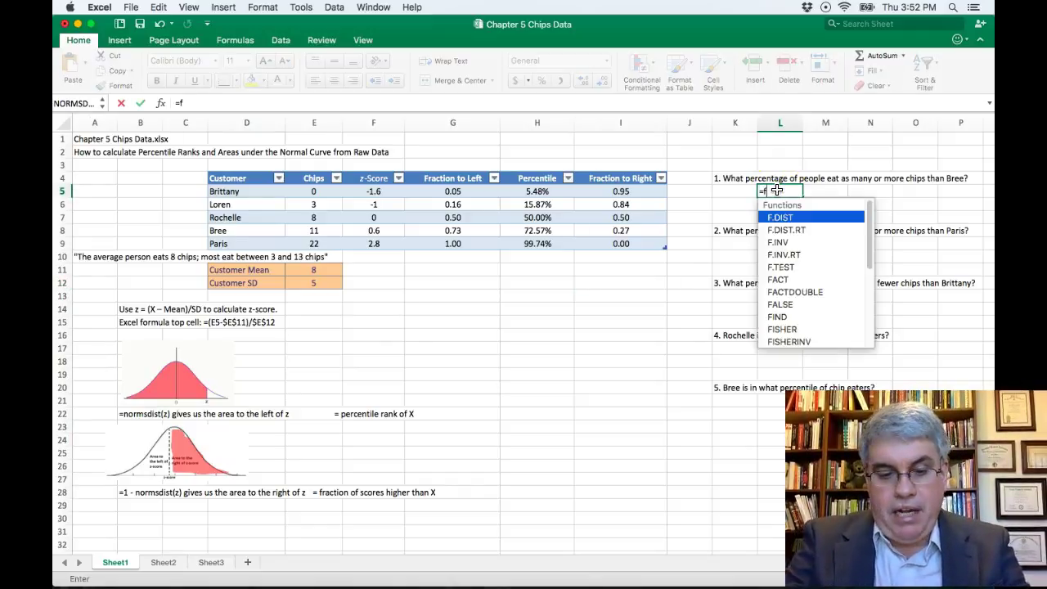
text(raction)
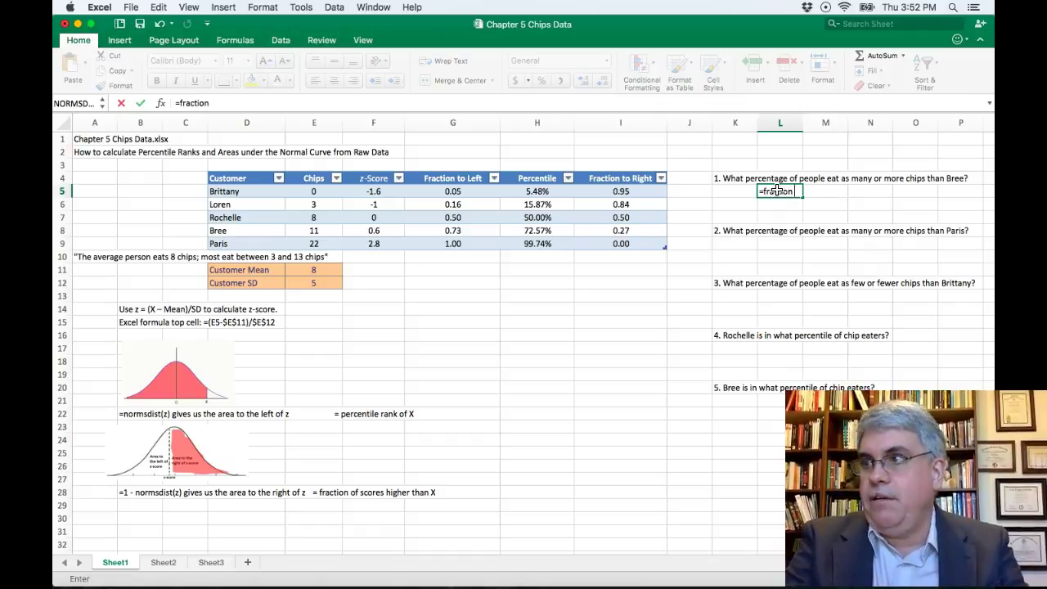
text( of people t)
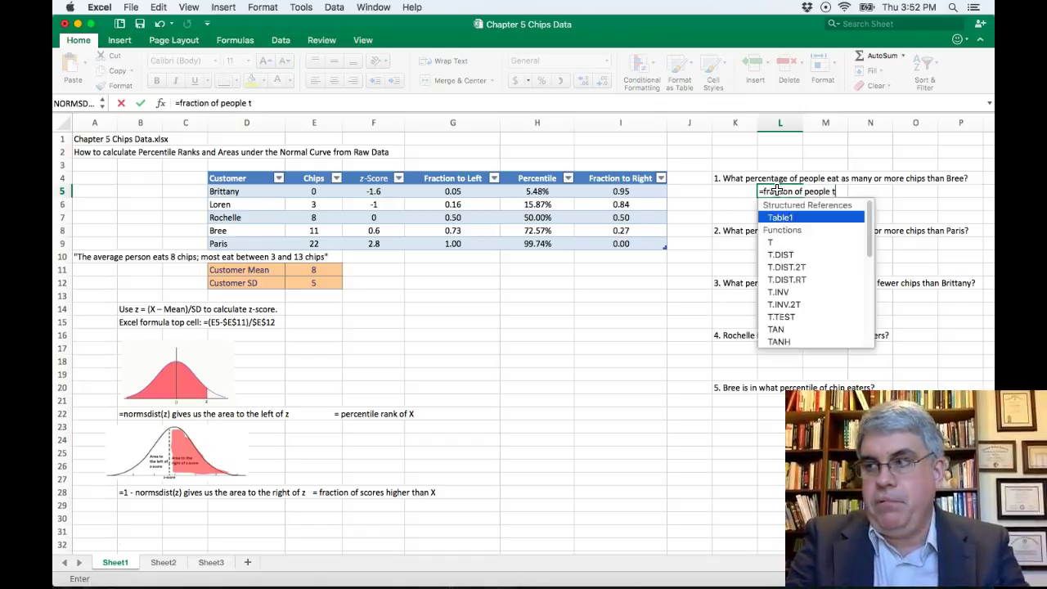
text(o the right)
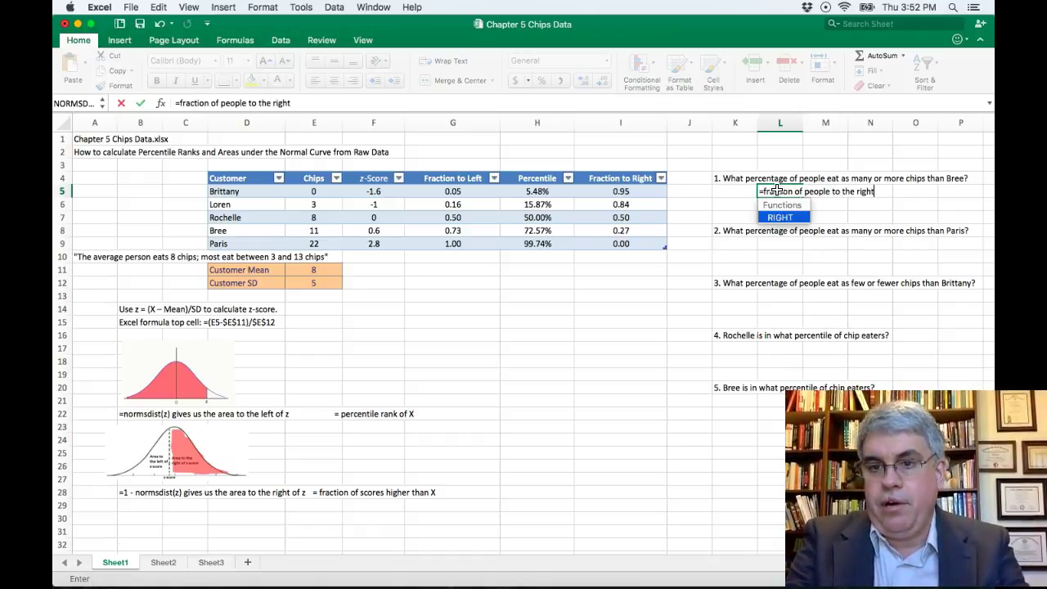
text( of Bree)
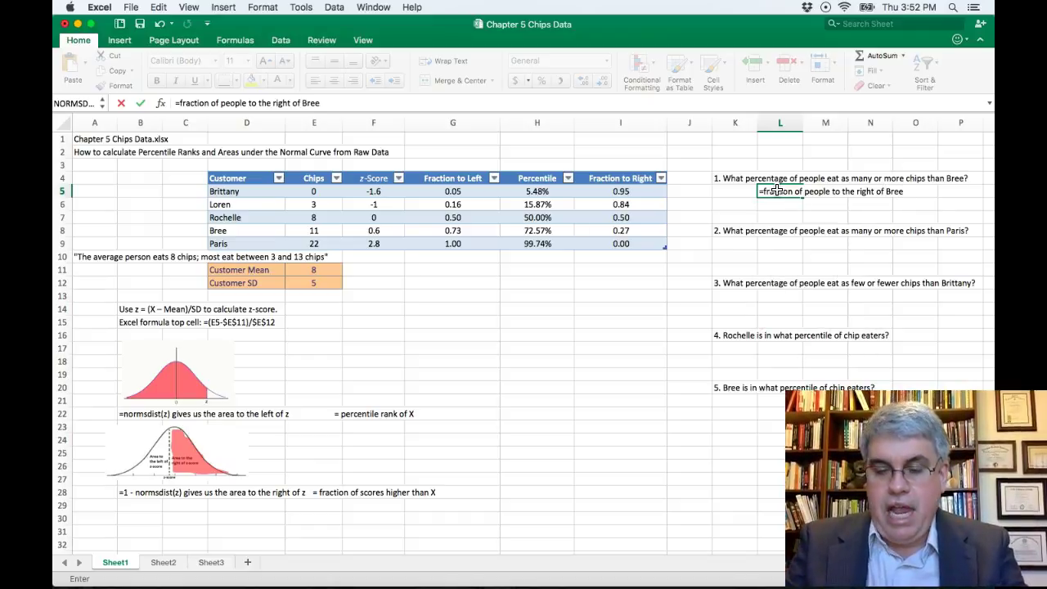
key(Return)
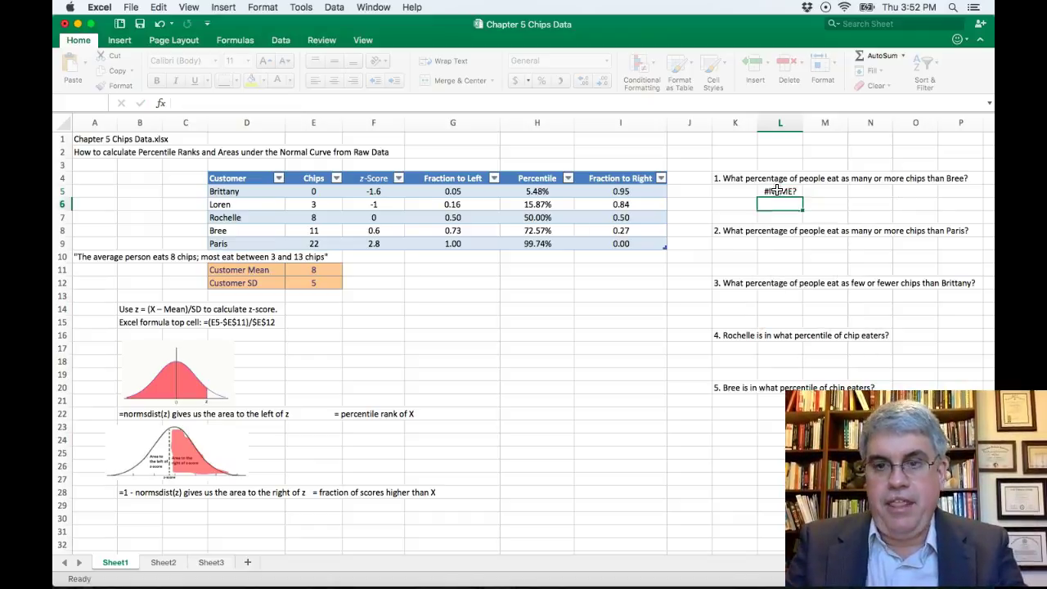
click(775, 190)
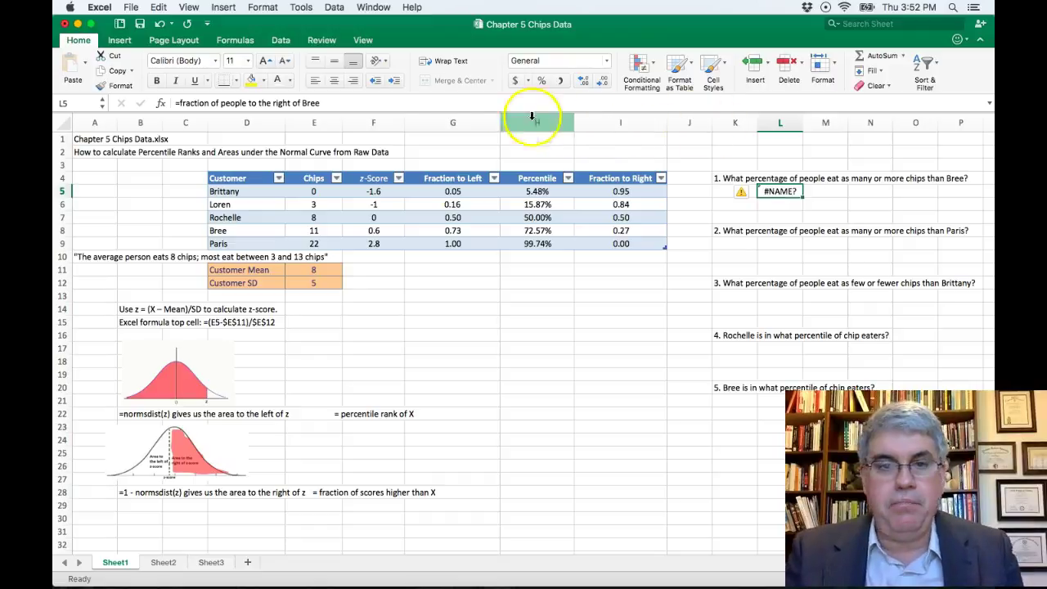
click(175, 103)
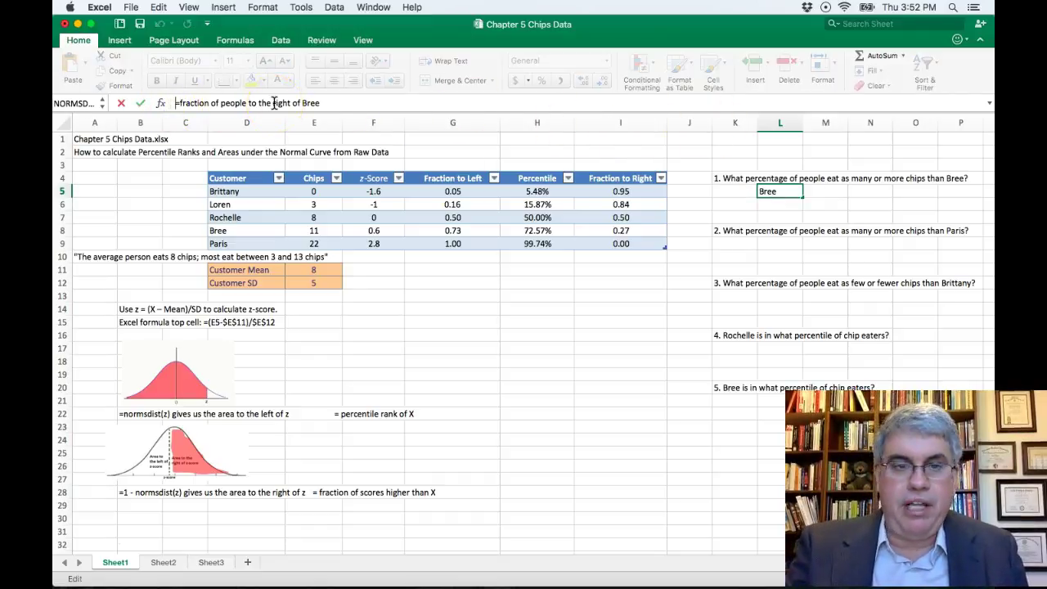
text(')
key(Return)
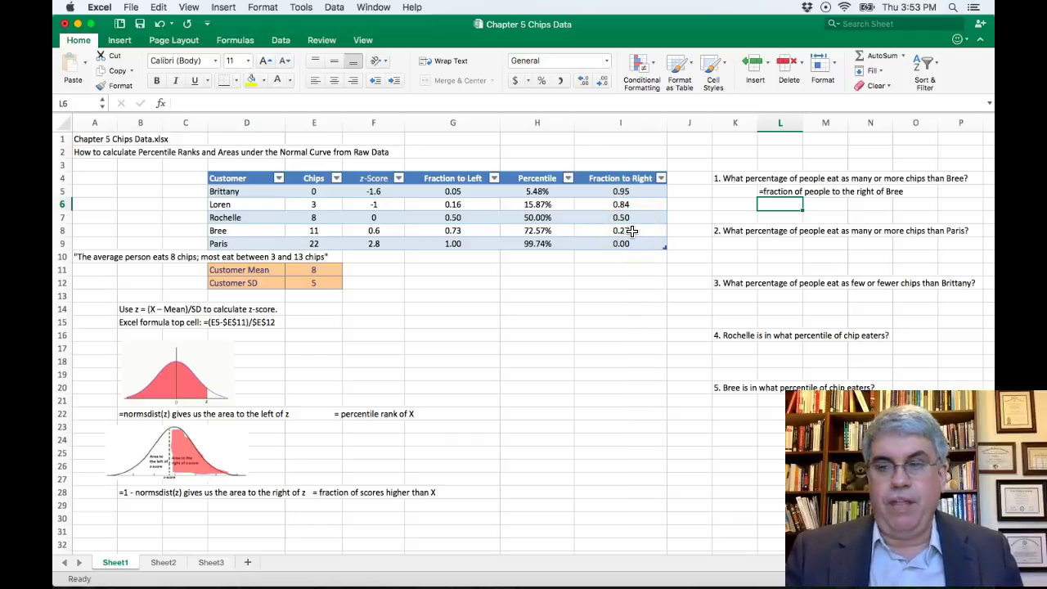
Step: Enter '=27% in L6 as the numeric answer for Bree
click(777, 206)
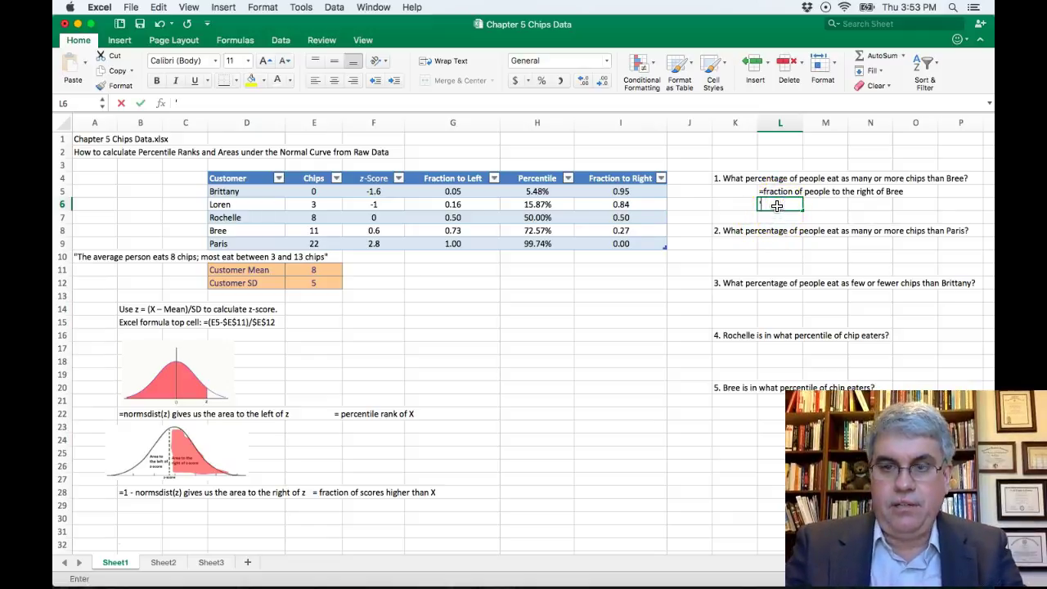
text('=)
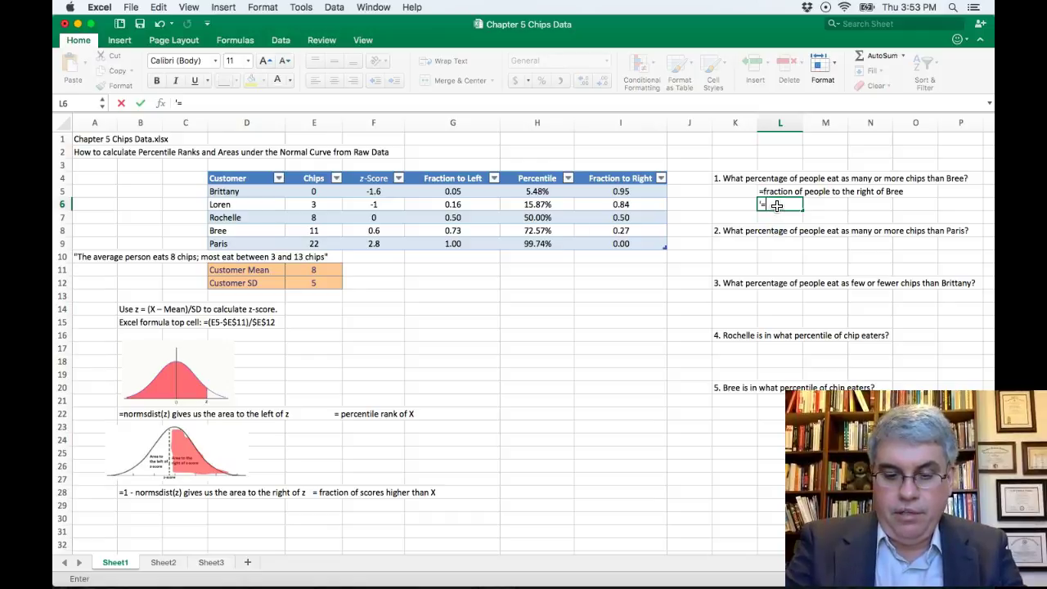
text(27%)
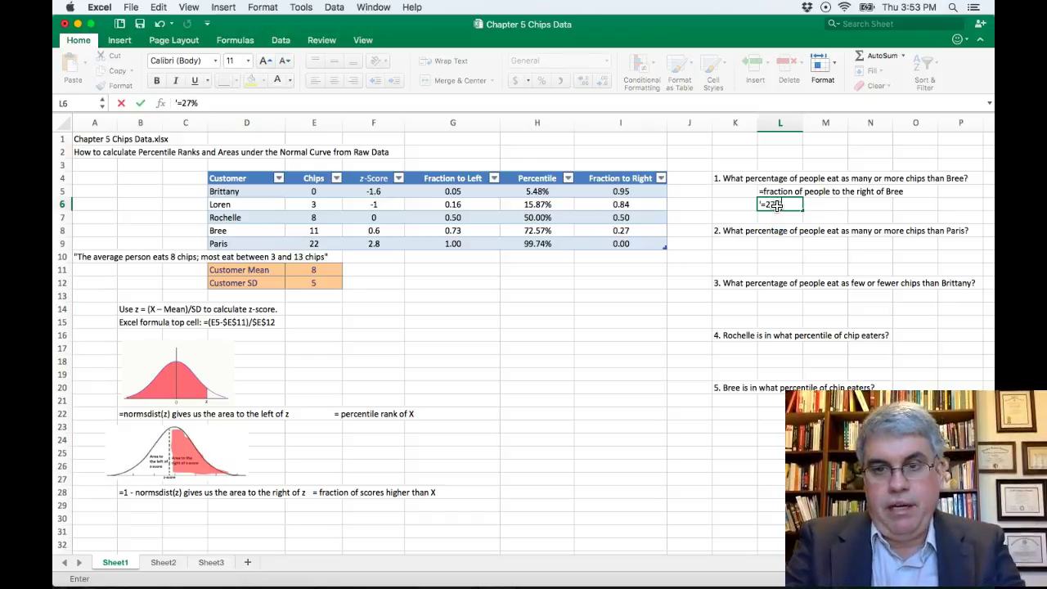
key(Return)
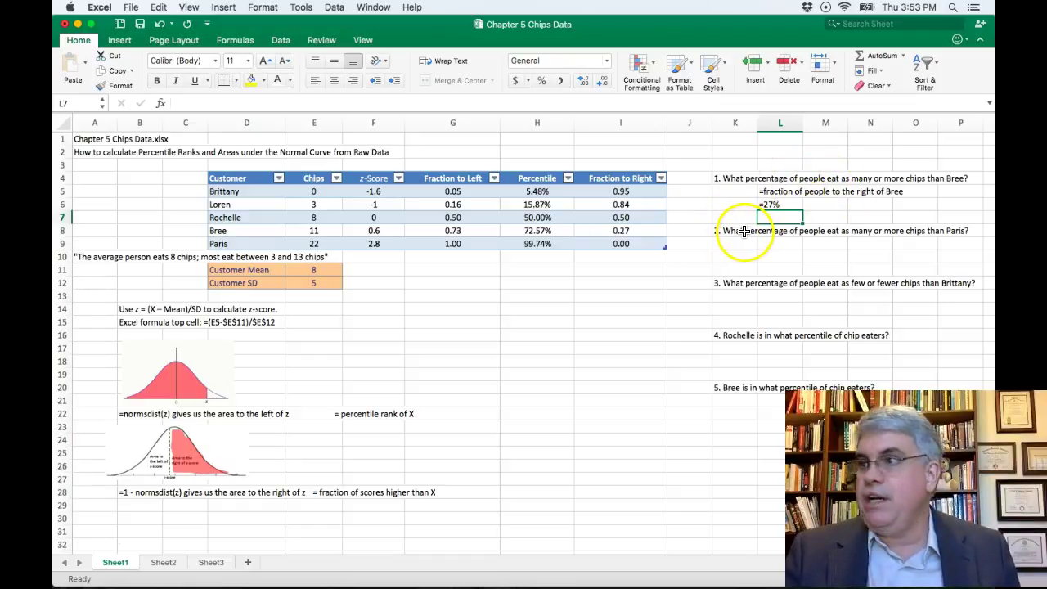
click(776, 217)
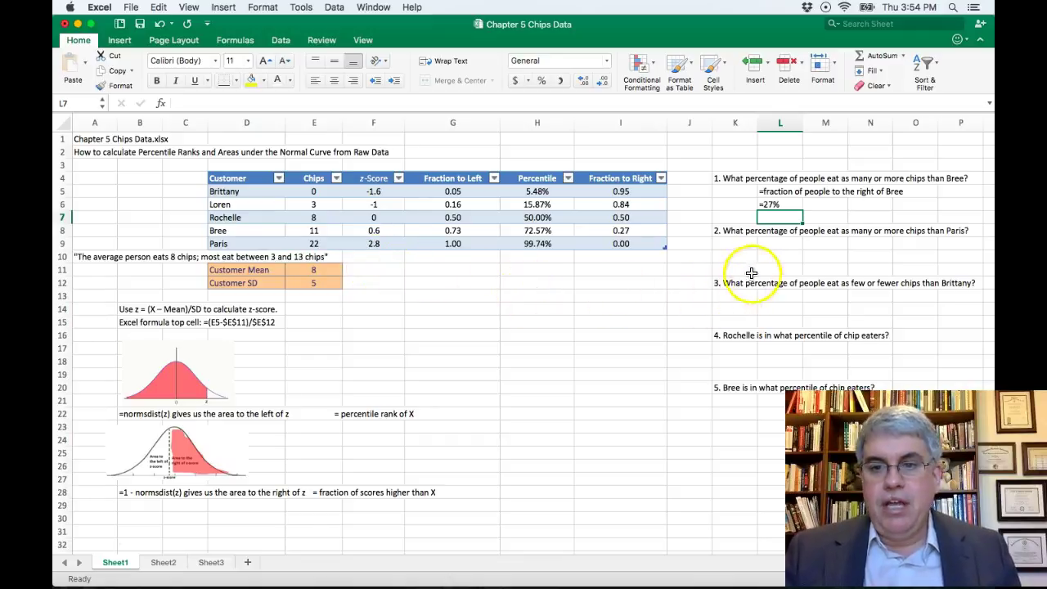
click(771, 244)
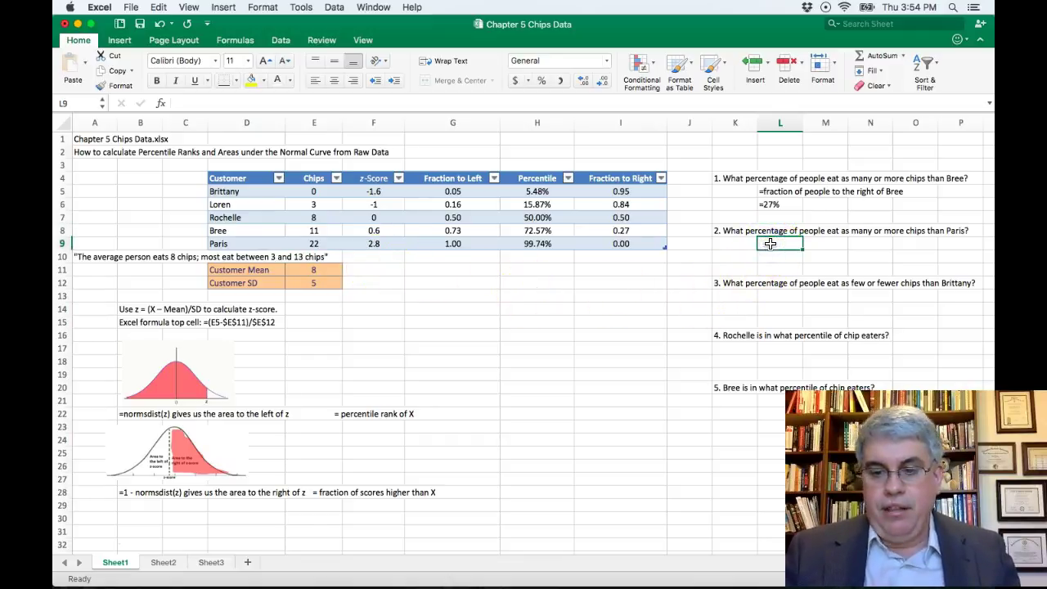
Step: Enter '=fraction of people to the right of Paris' in L9 as text with a leading apostrophe
text(=frac)
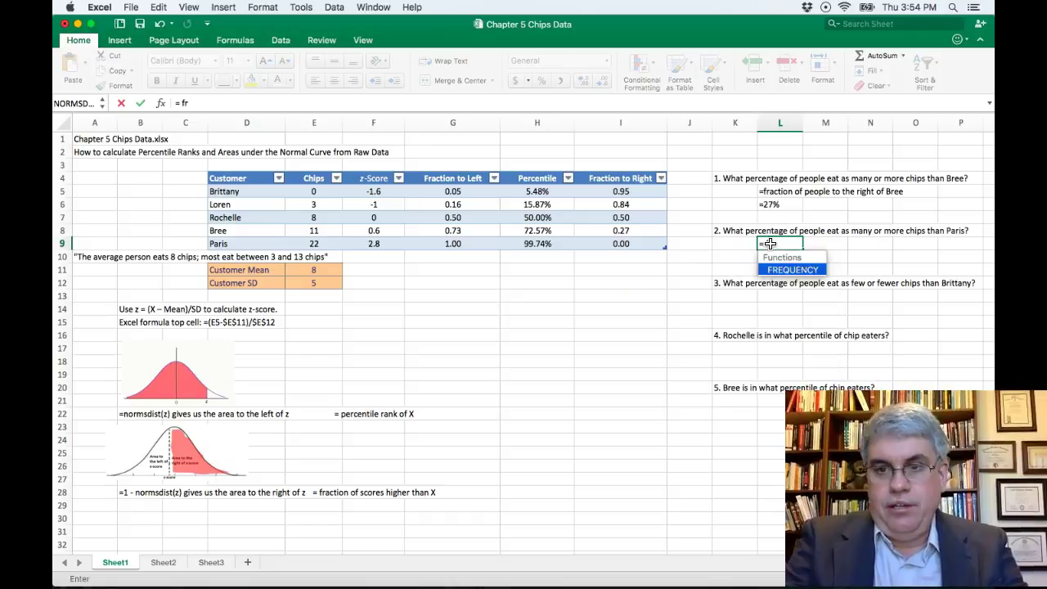
text(tion o)
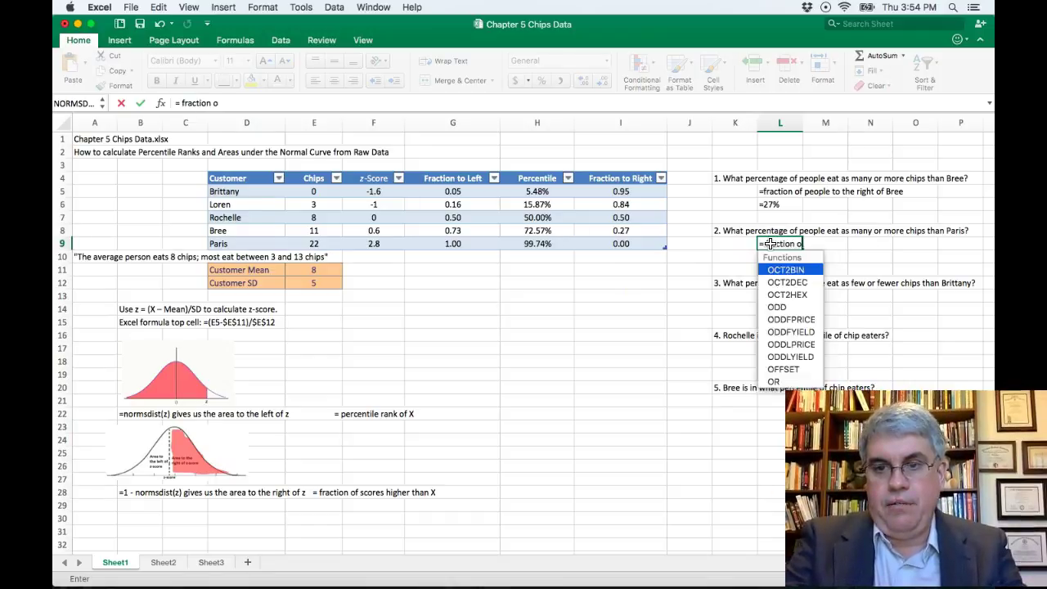
text(f people to the right of Paris)
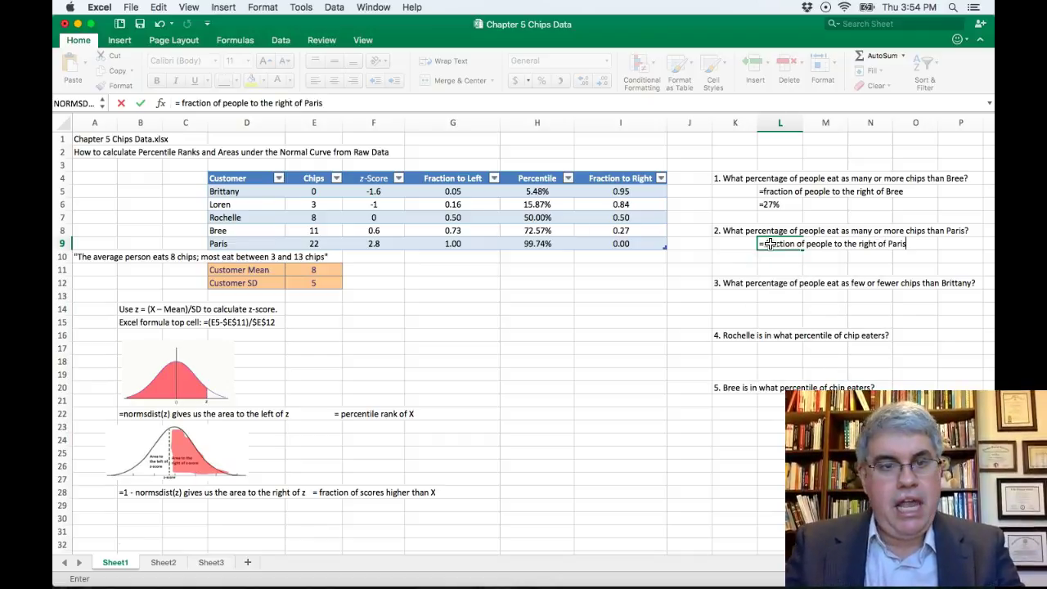
key(Left)
key(Left)
key(Left)
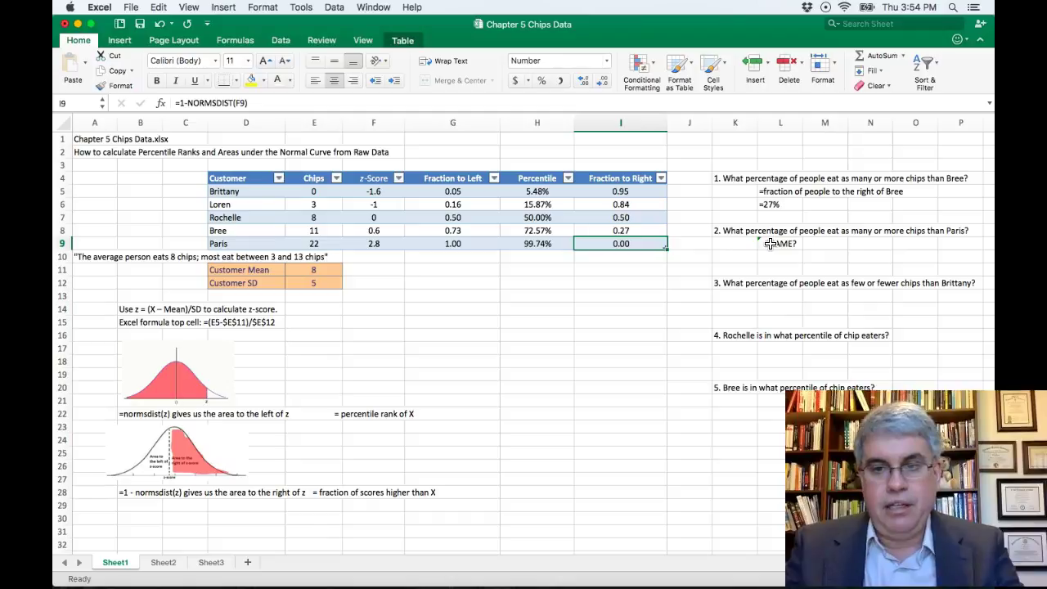
click(773, 245)
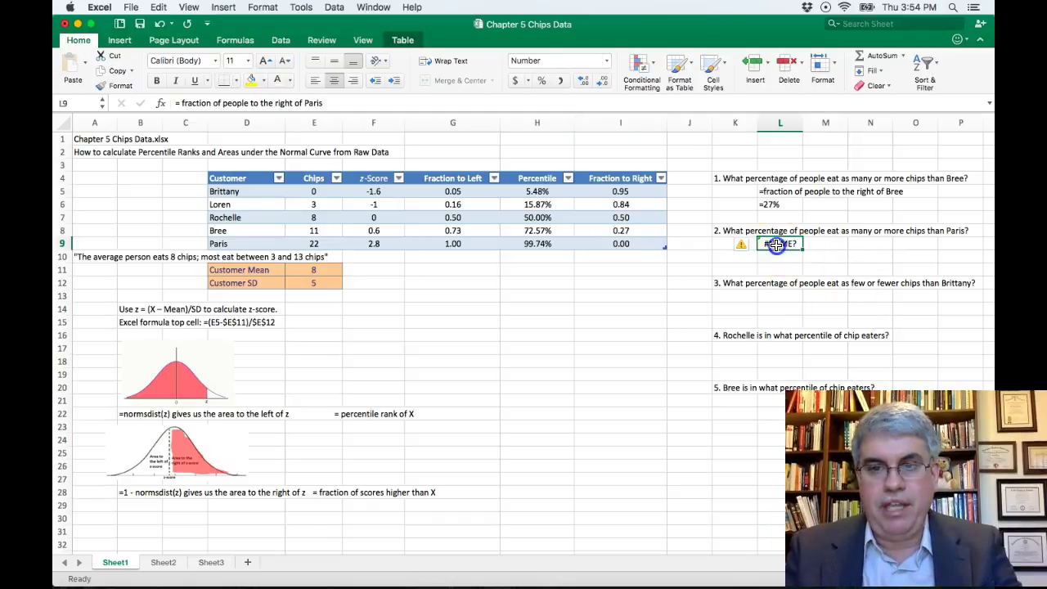
click(175, 104)
text(')
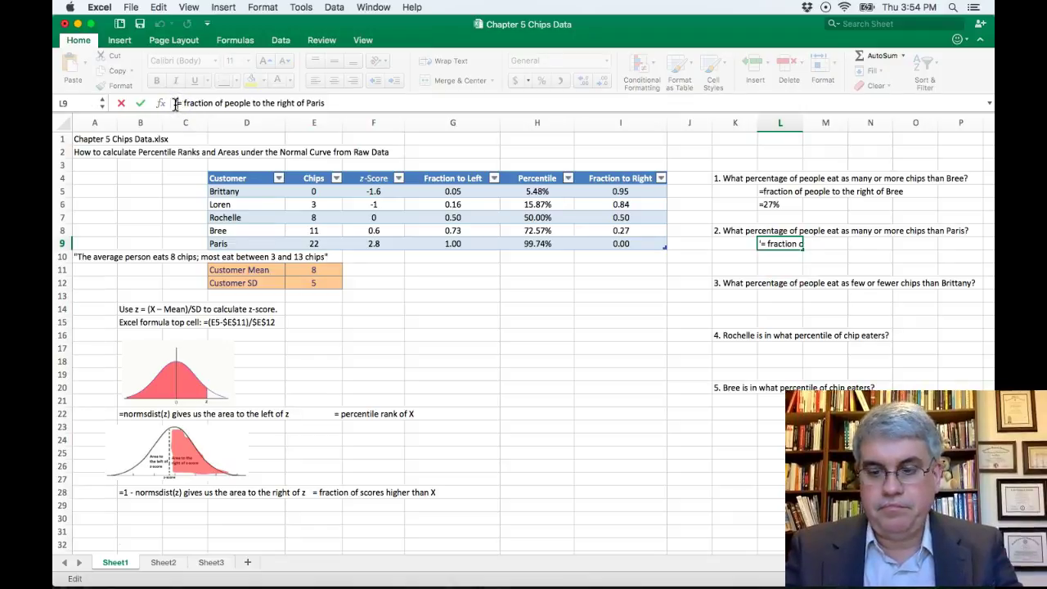
key(Return)
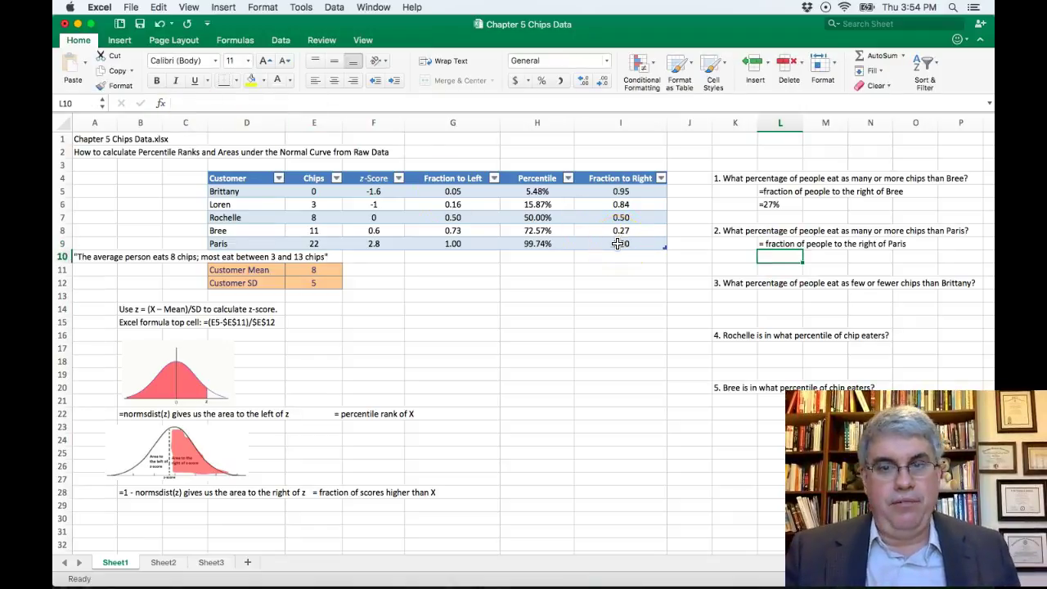
Step: Show column I's Fraction to Right values to three decimals, e.g. 0.945 and 0.003
click(618, 122)
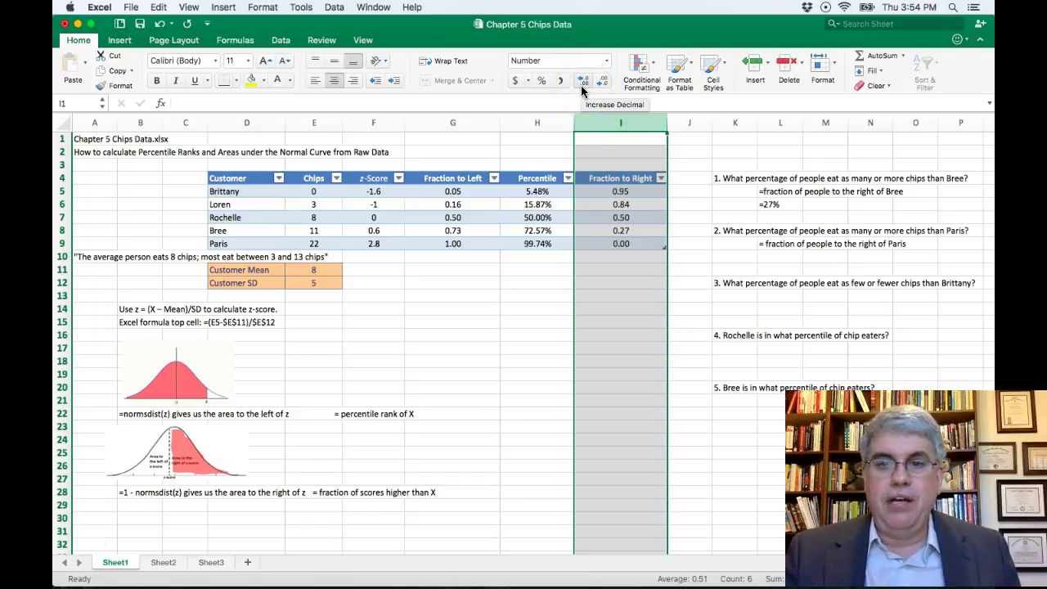
click(581, 81)
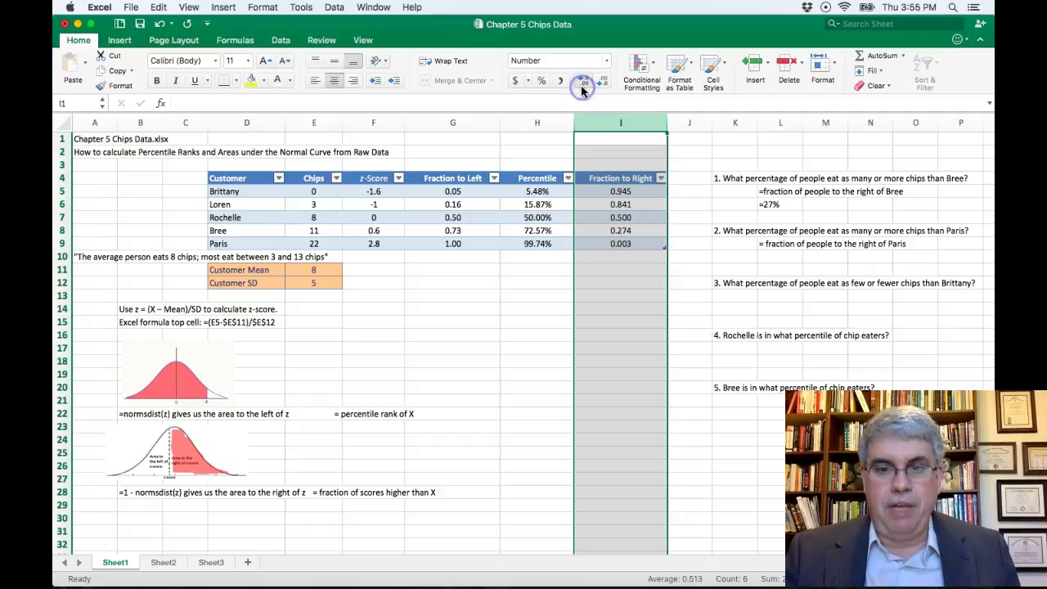
click(624, 243)
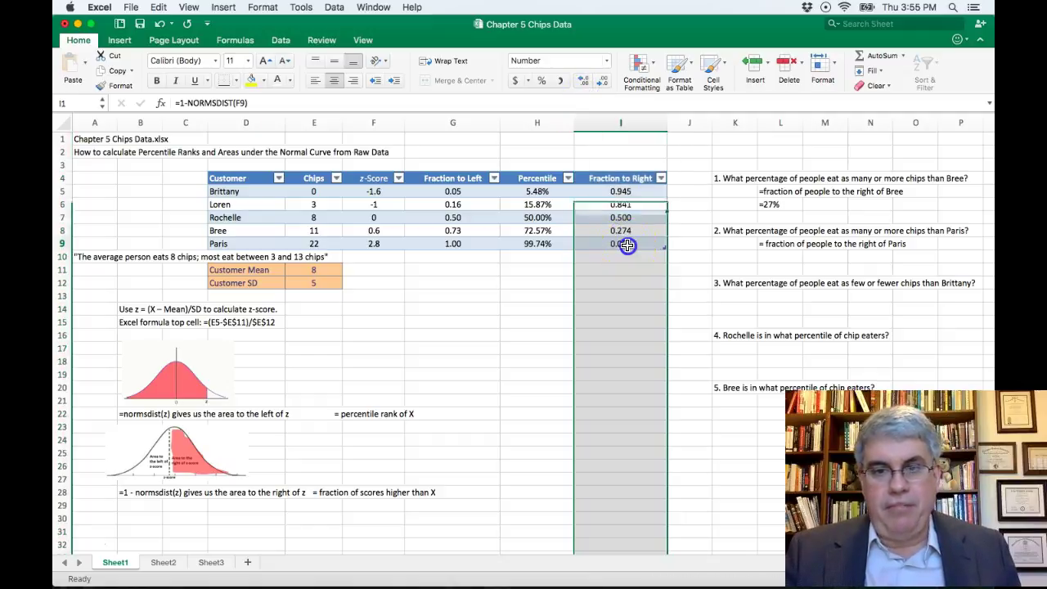
click(786, 257)
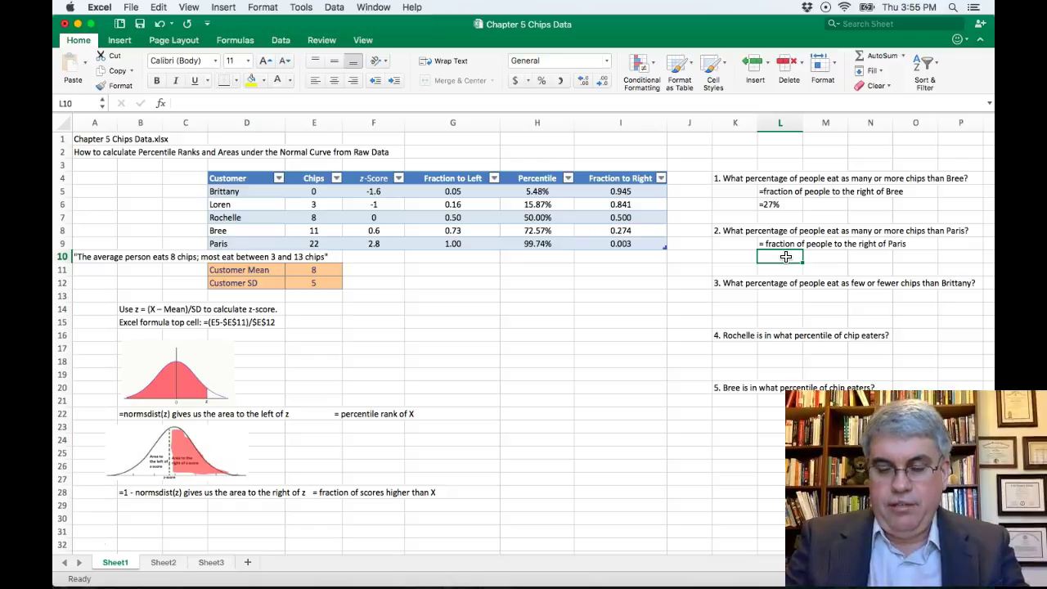
Step: Enter '=0.3% in L10 as the answer to question 2
text('=)
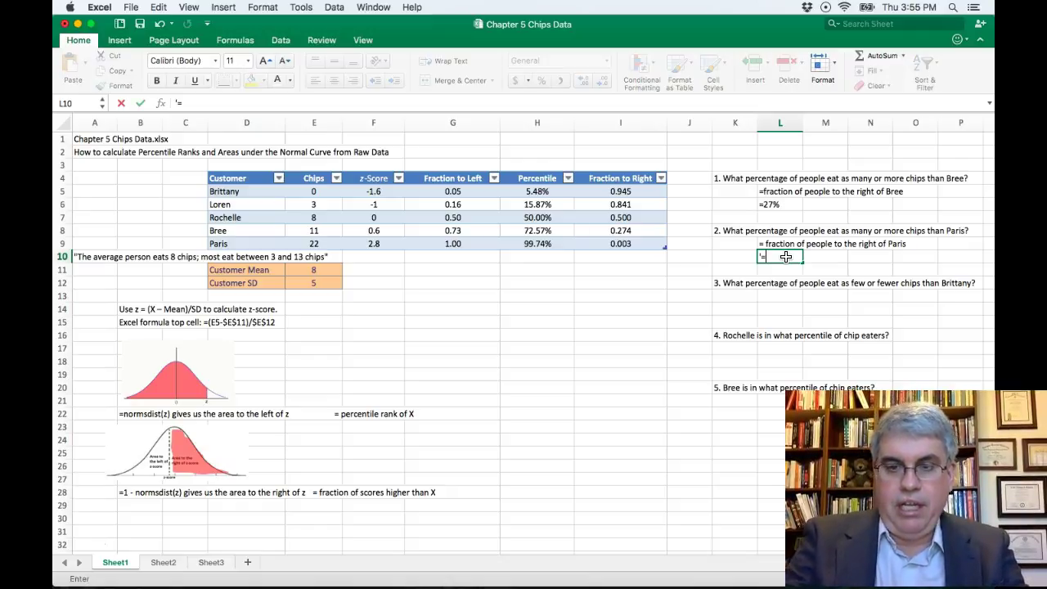
text(0.3%)
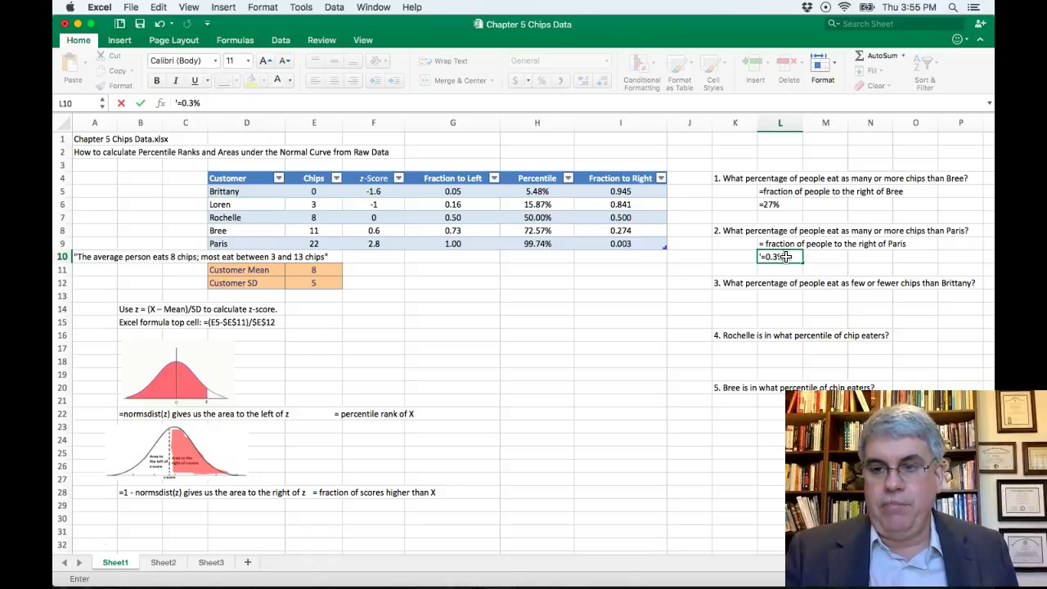
key(Return)
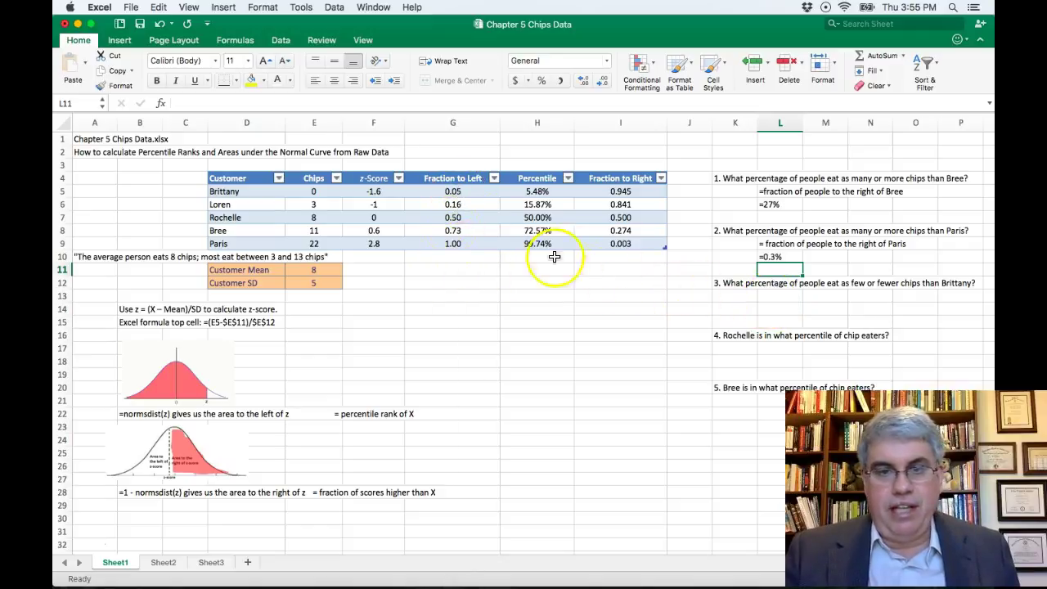
Step: Enter '=fraction of people to the left of Brittany' in L13 and '=5% in L14
click(767, 296)
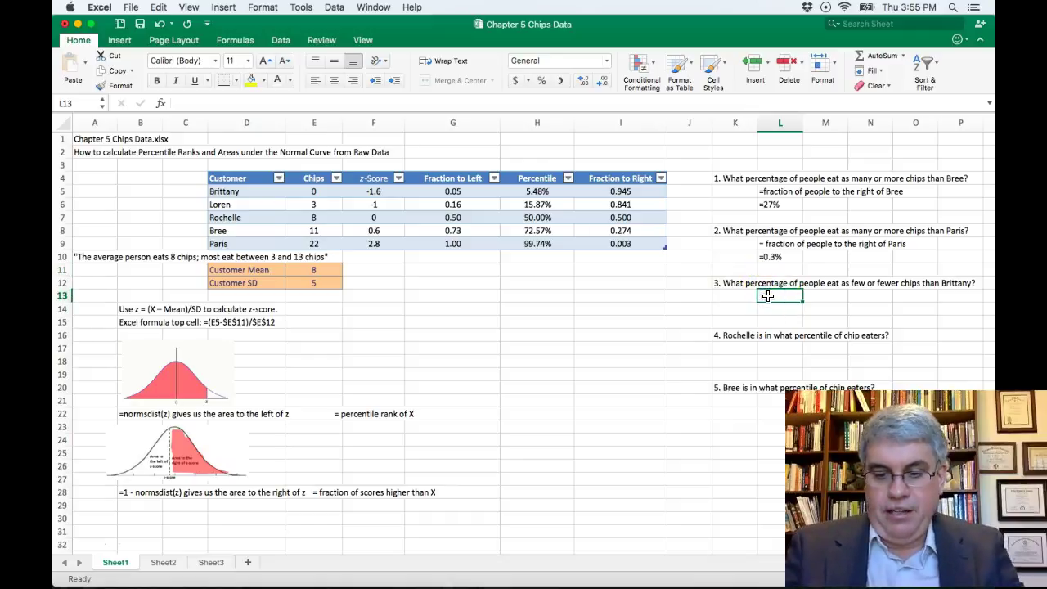
text(')
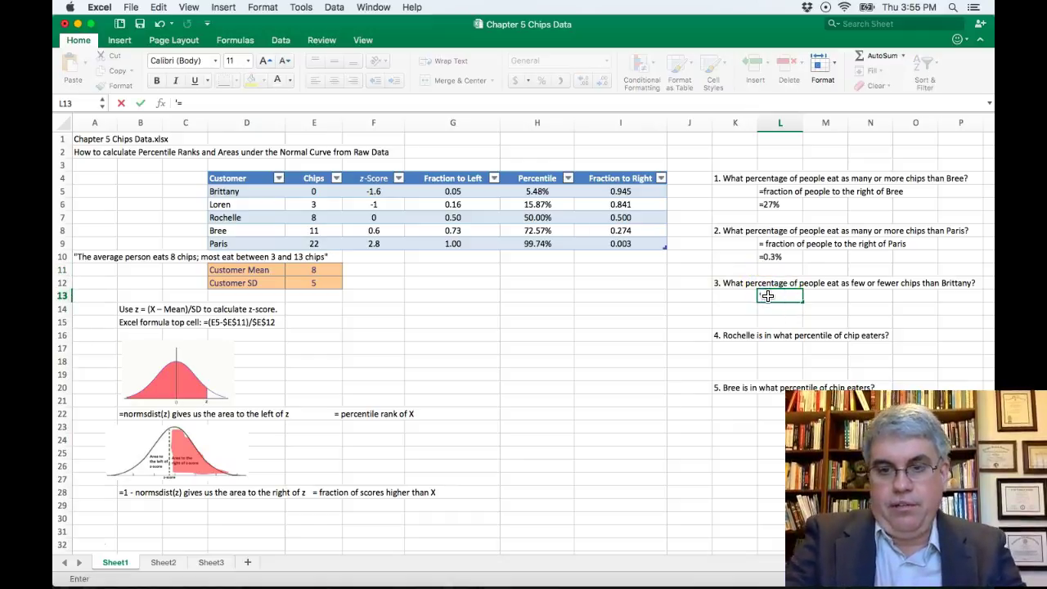
text(=fraction of people to the lef)
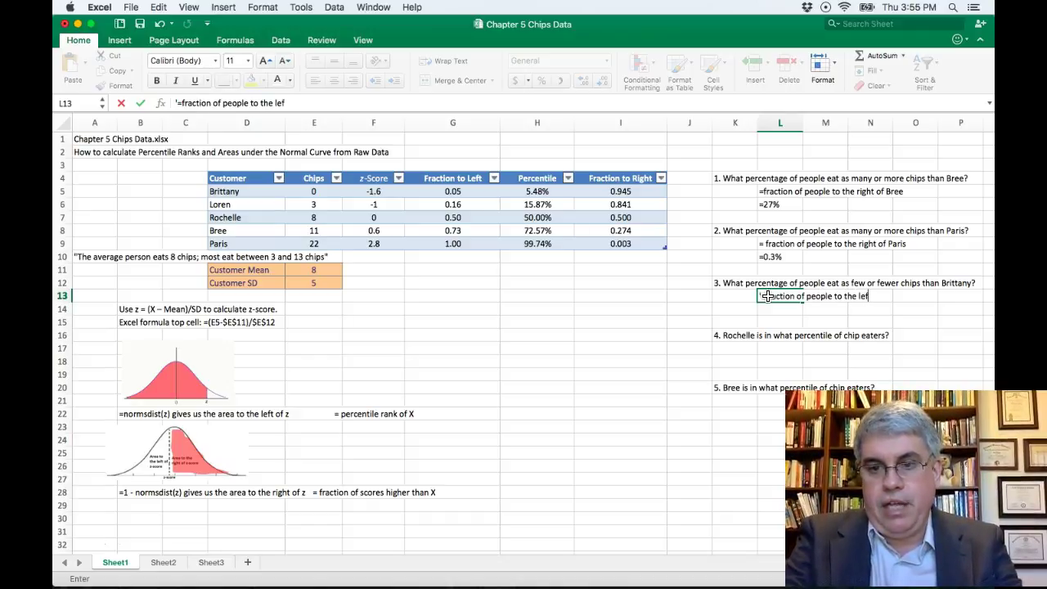
text(t of Britta)
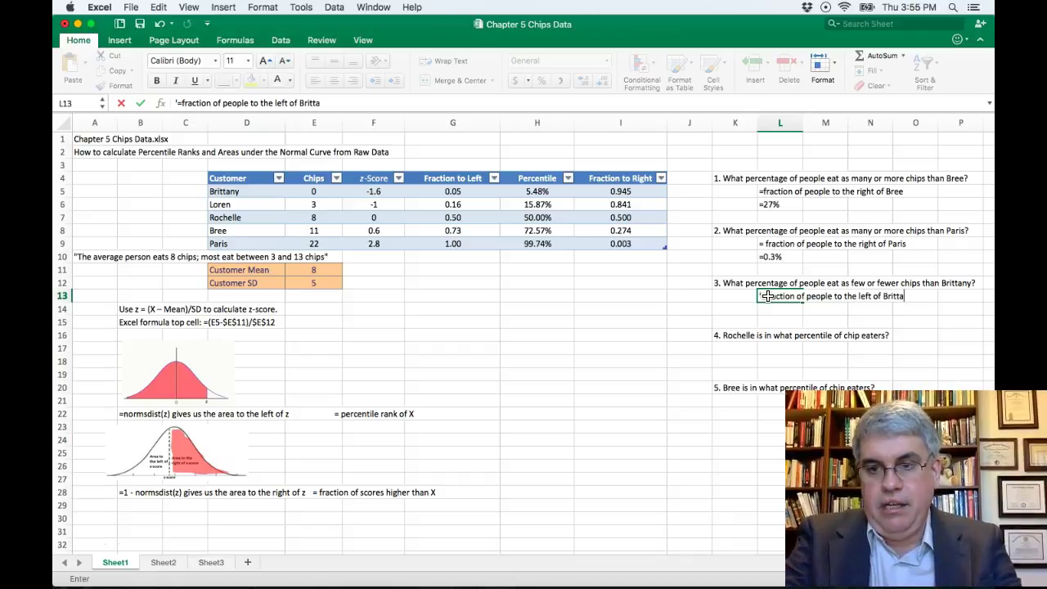
text(ny)
key(Return)
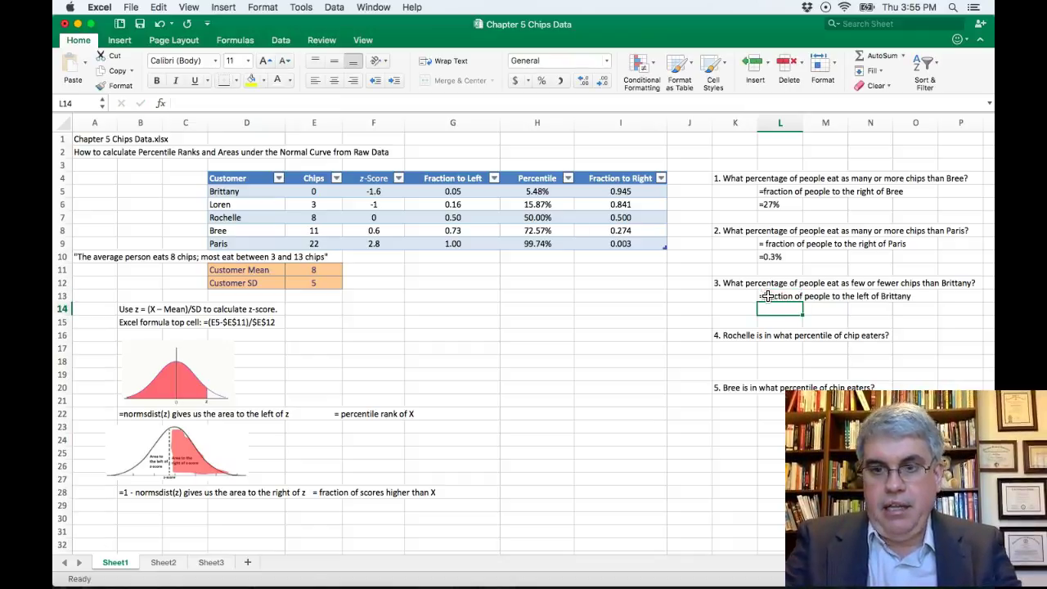
text(')
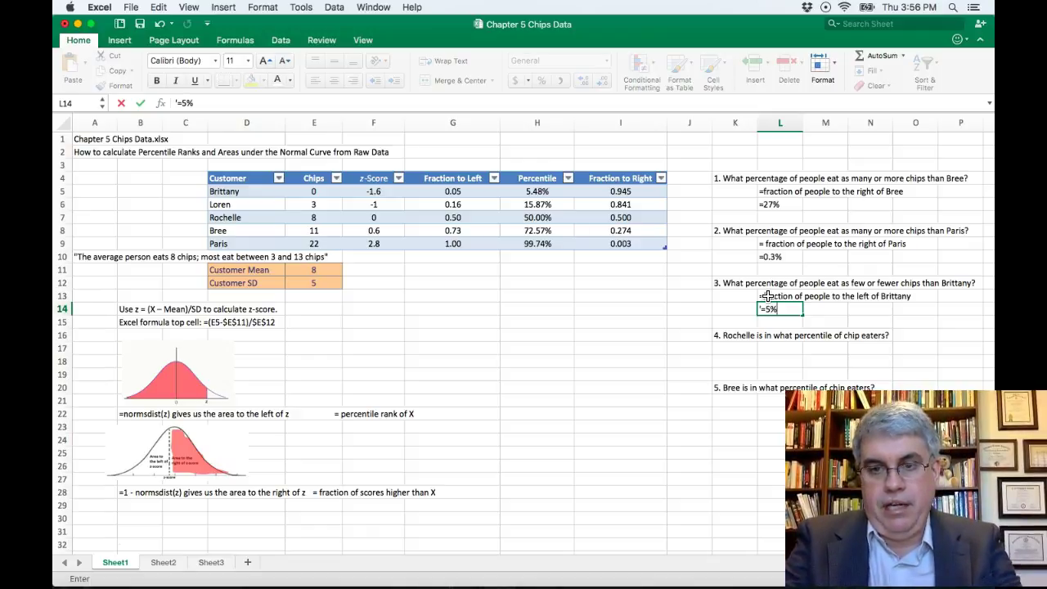
text(=5%)
key(Return)
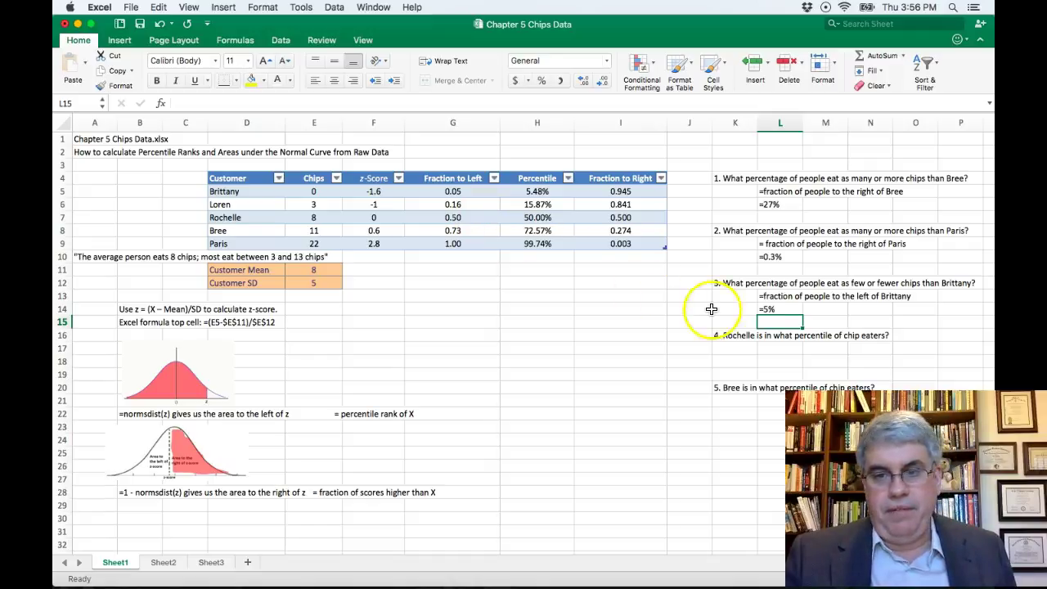
click(777, 349)
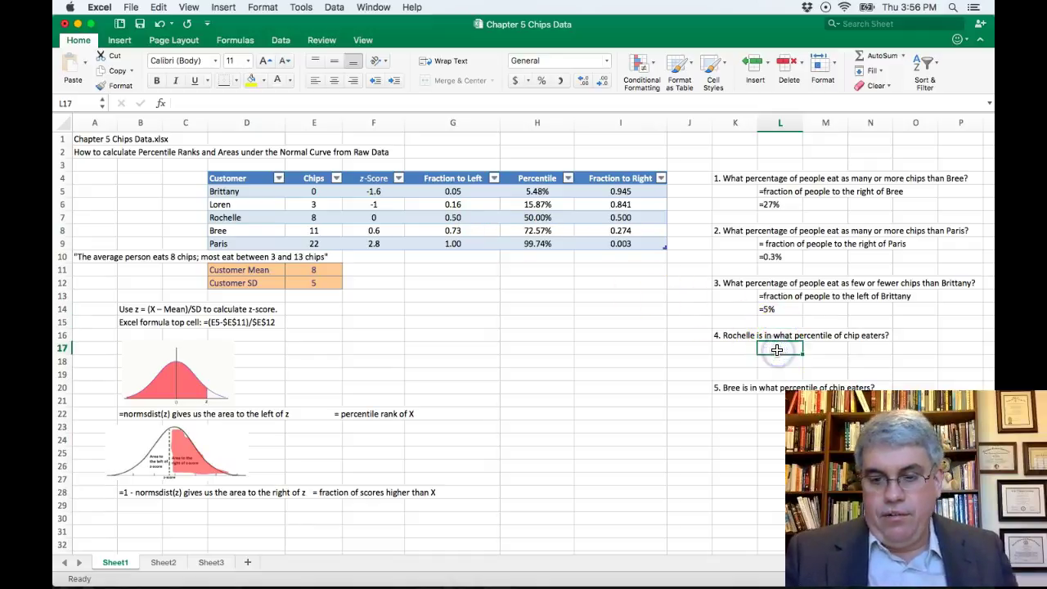
Step: Enter '=percentile rank of 50%' and the answer '=50%' under Rochelle's question 4
text('=)
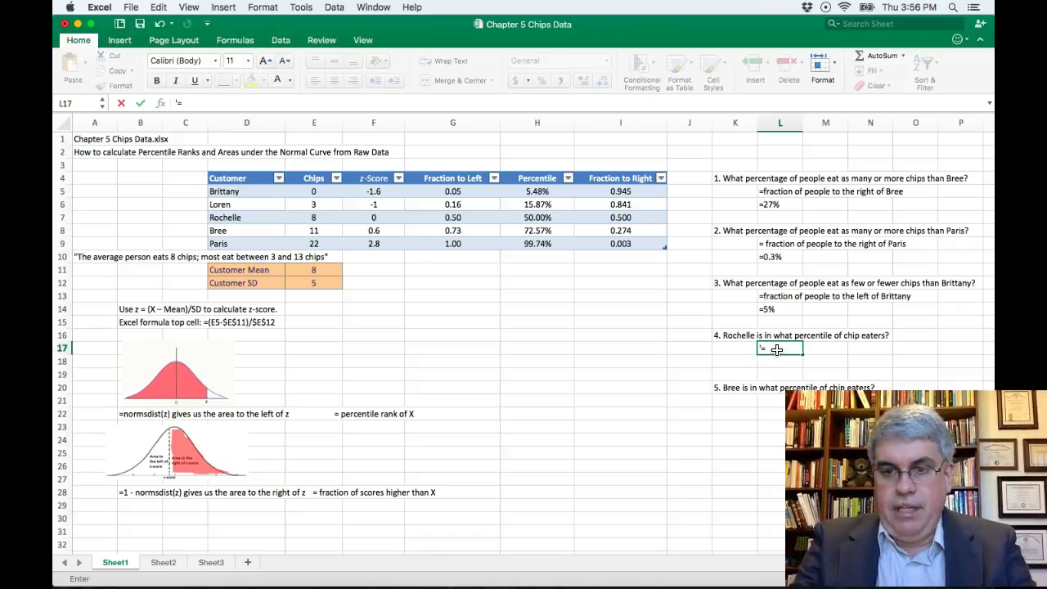
text(percentile rank of 50%)
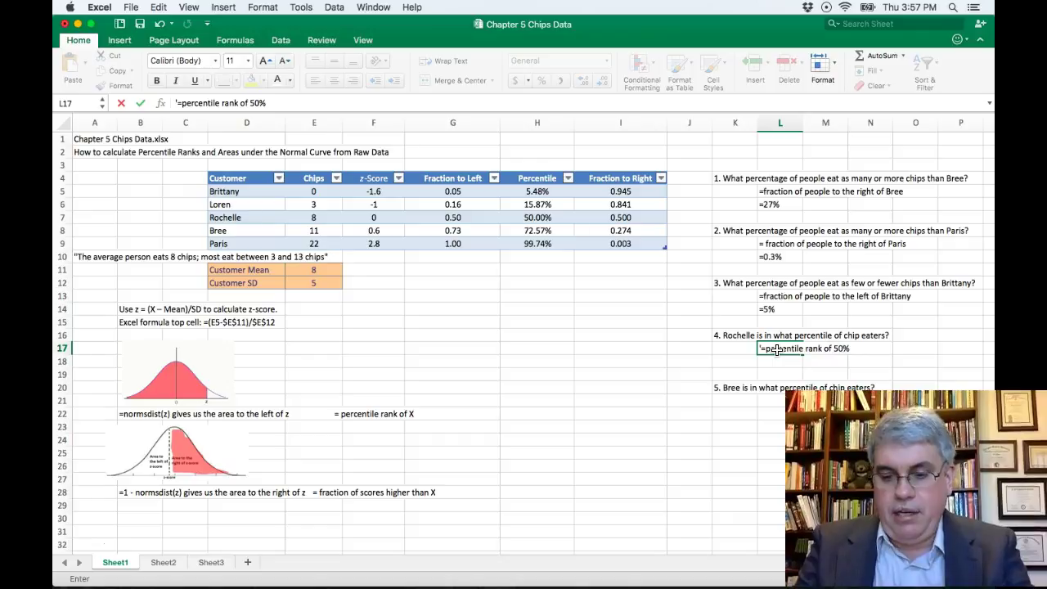
key(Return)
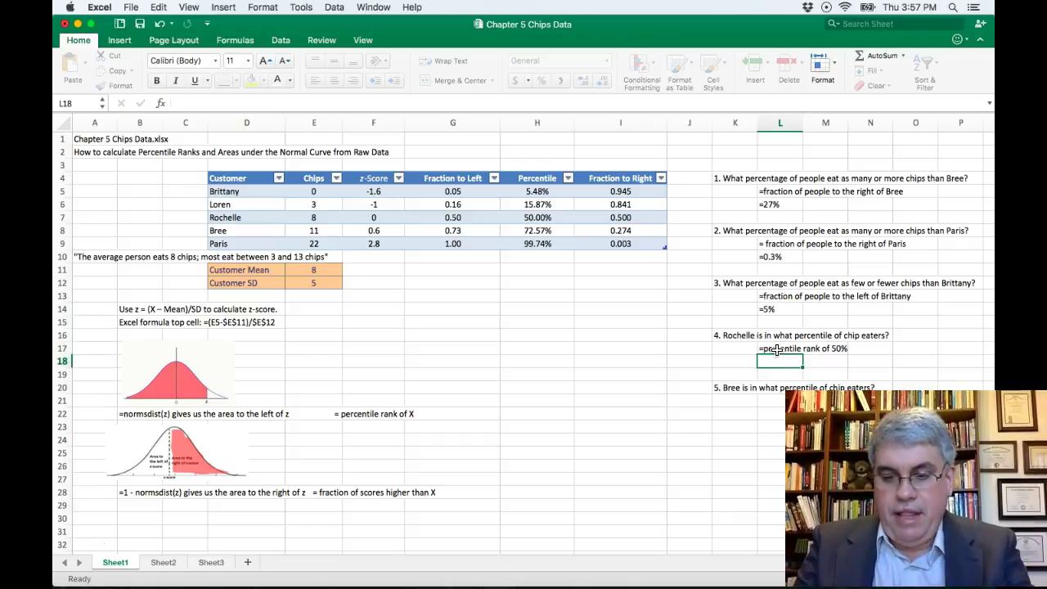
text(')
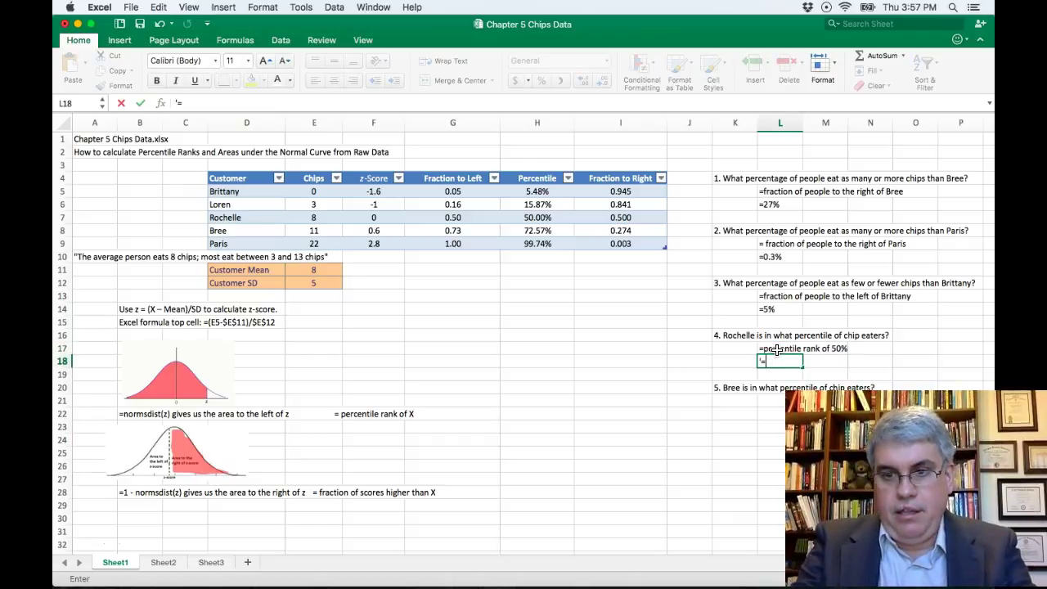
text(=50%)
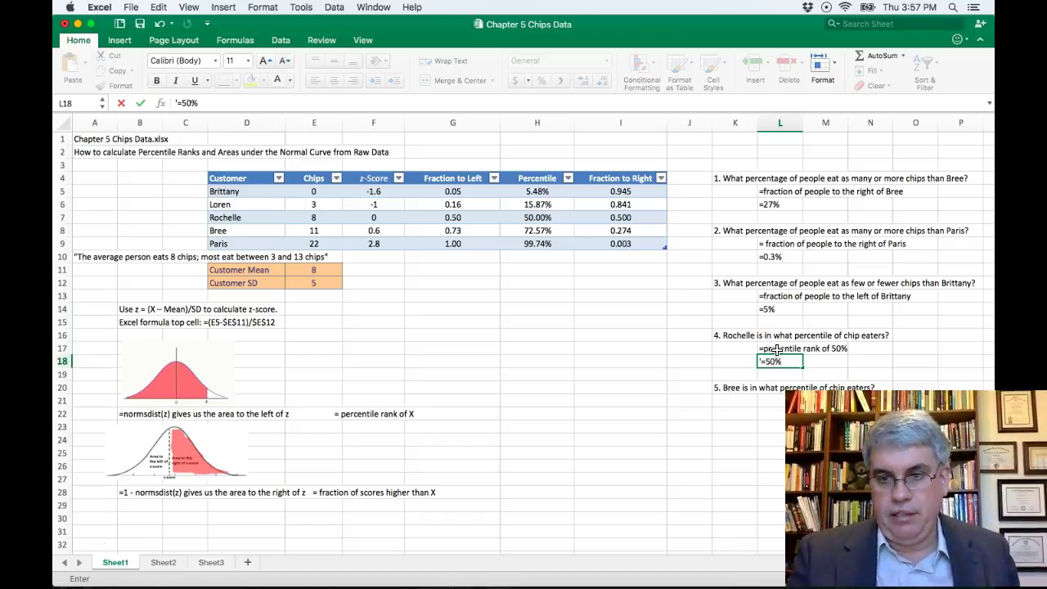
key(Return)
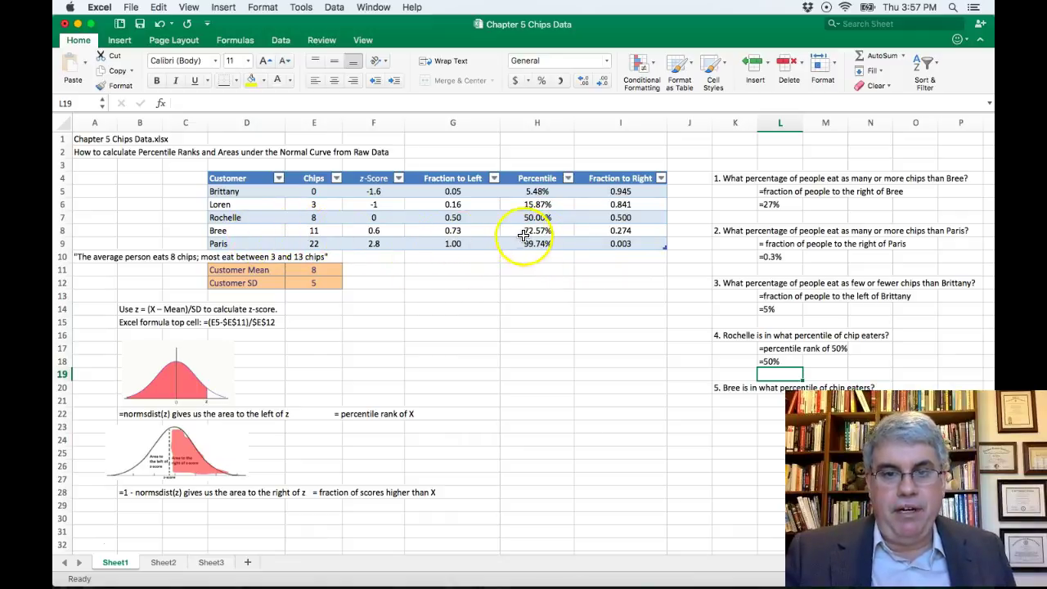
Step: Enter '=73% in L21 as the answer to question 5 about Bree
click(781, 400)
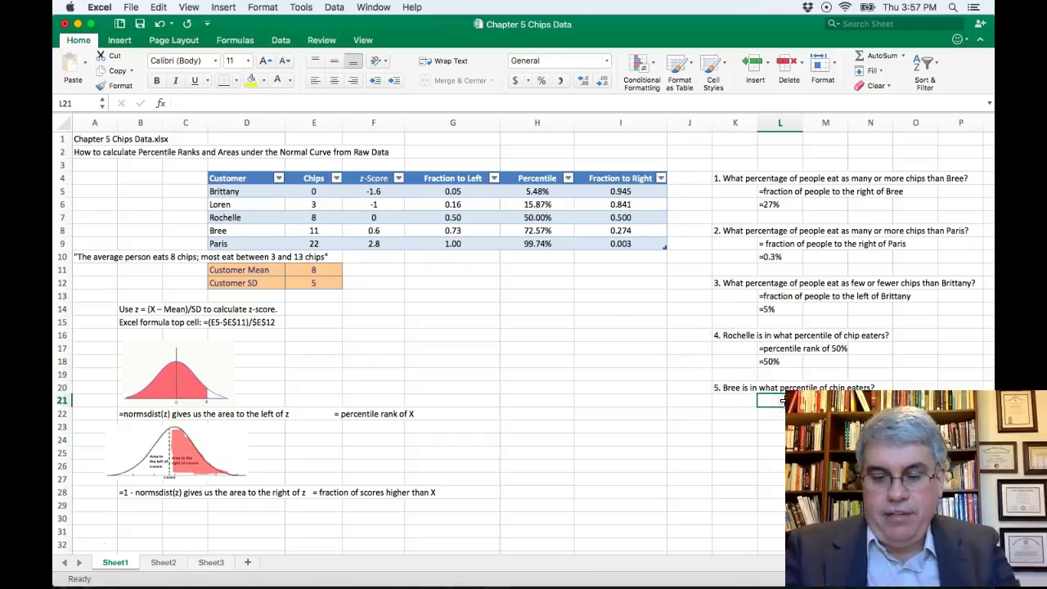
text('=)
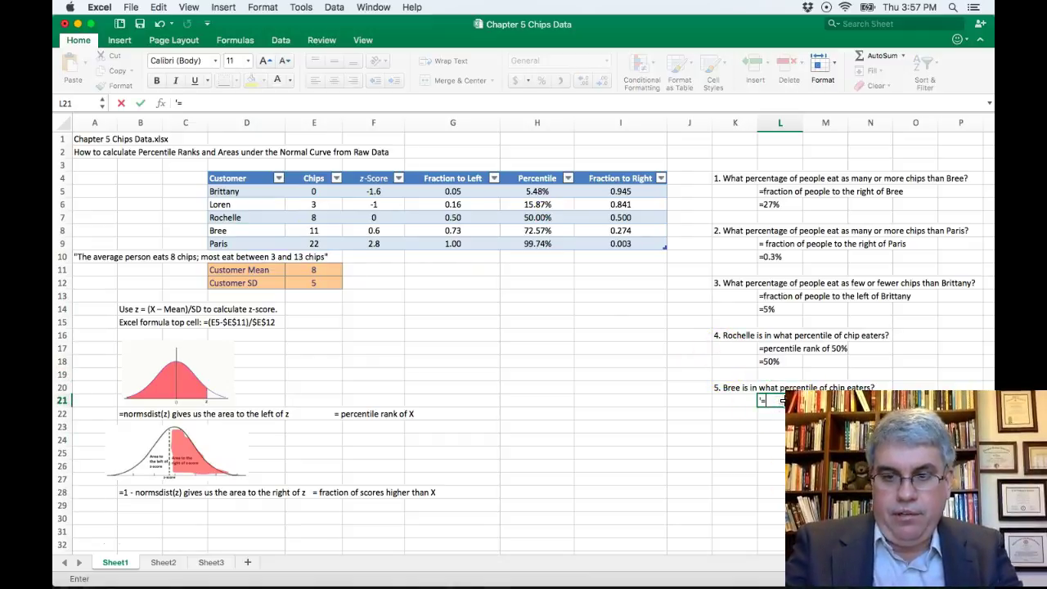
text(7)
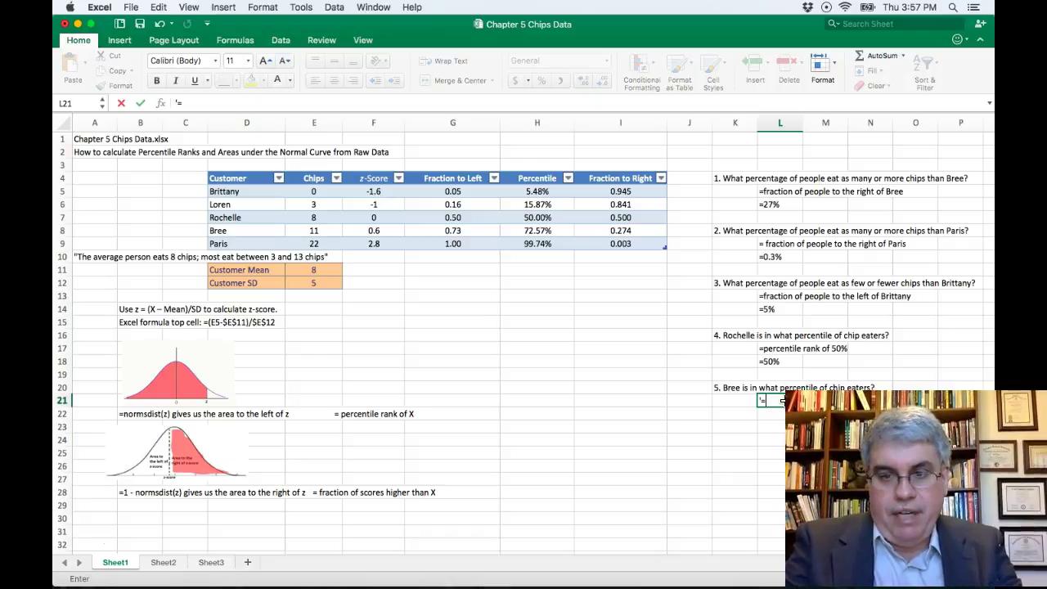
text(3%)
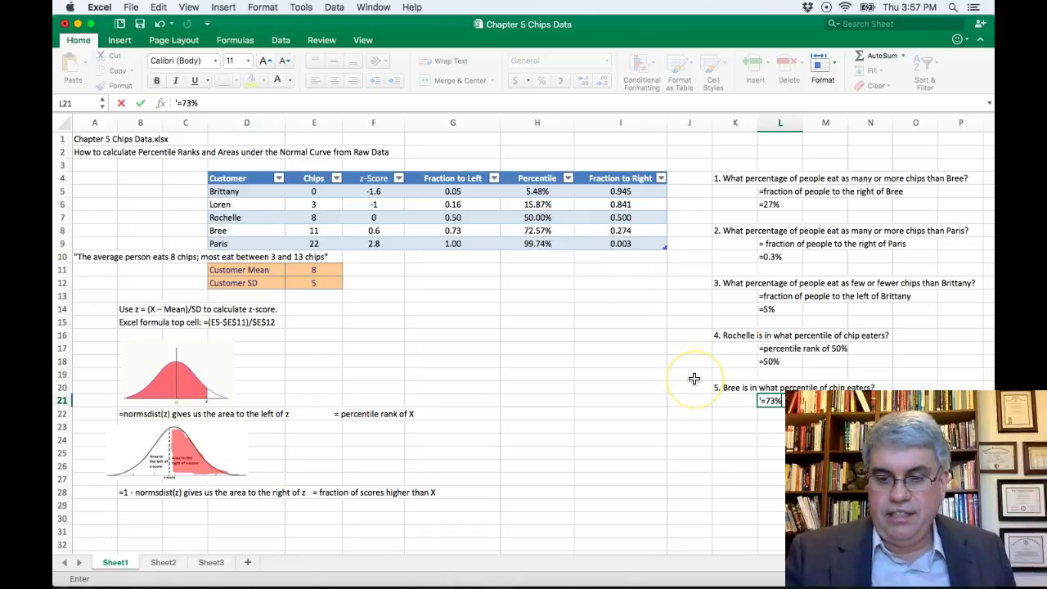
key(Return)
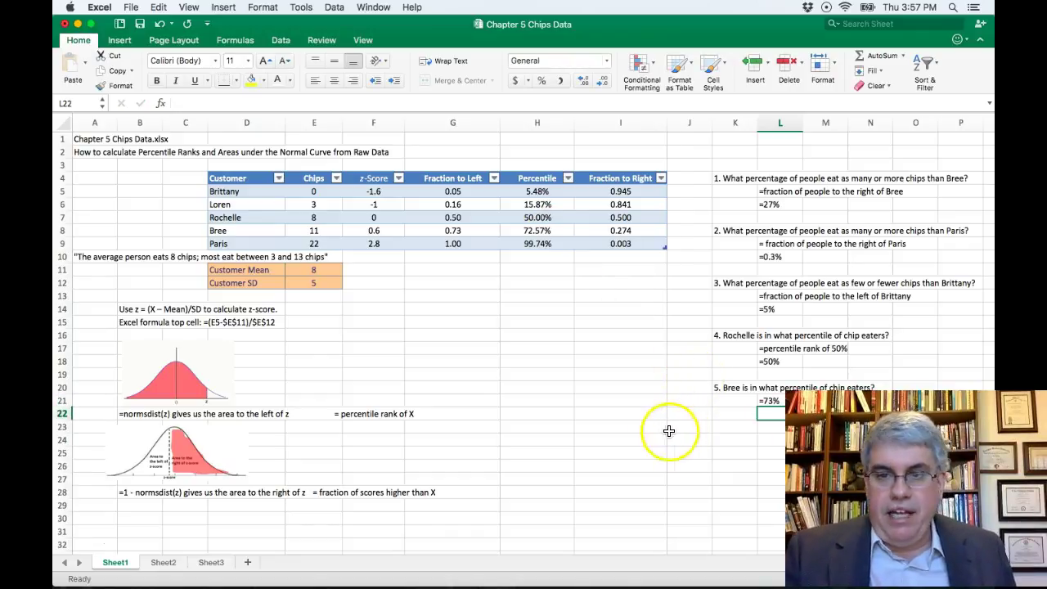